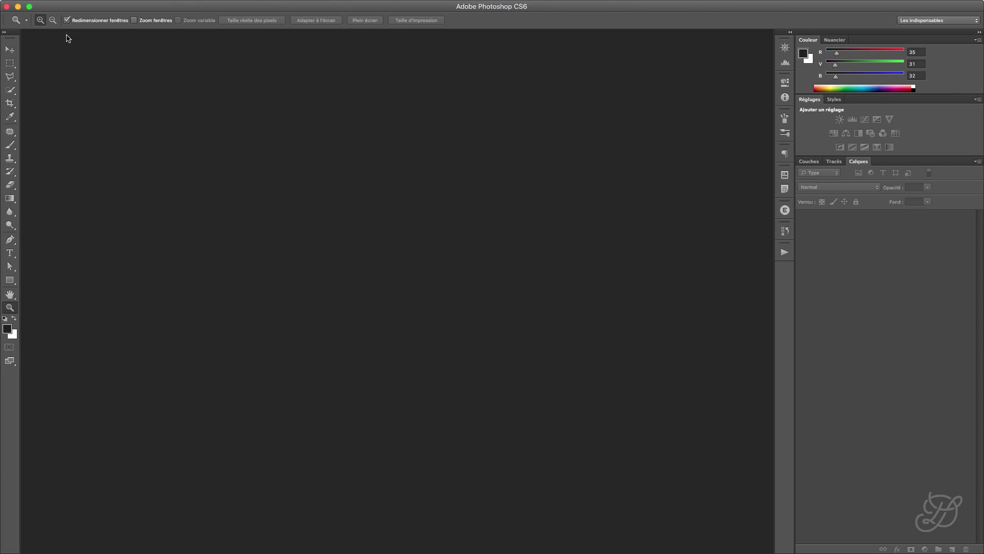
Start importing images from the scanner and run a preview scan of the sketchbook pages
{"action": "left_click", "coordinate": [5, 0]}
{"action": "mouse_move", "coordinate": [25, 100]}
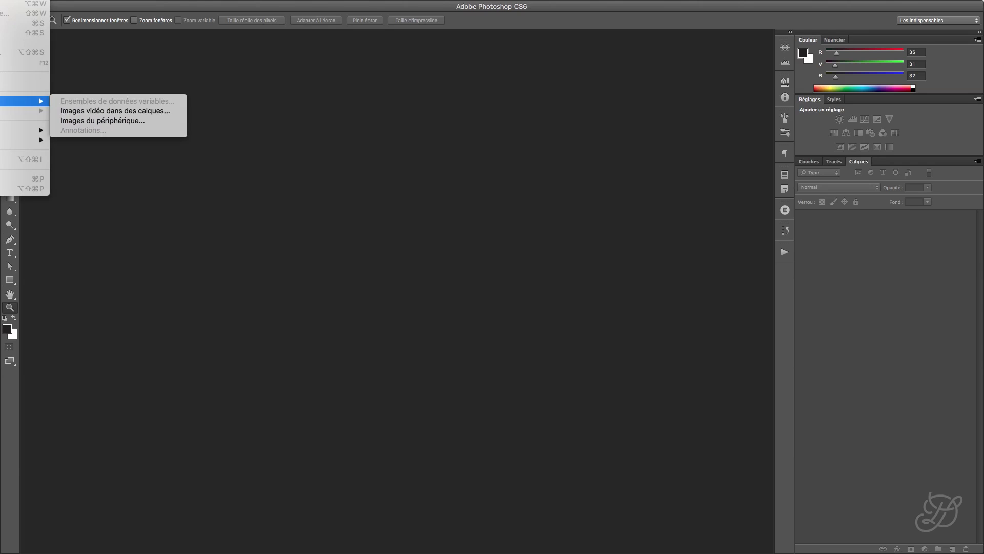
{"action": "left_click", "coordinate": [129, 121]}
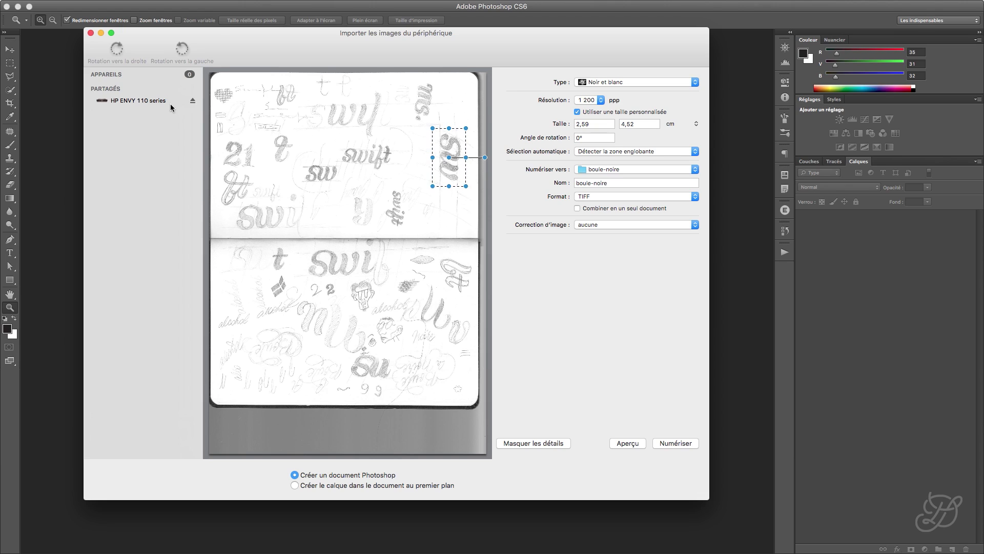
{"action": "left_click", "coordinate": [635, 444]}
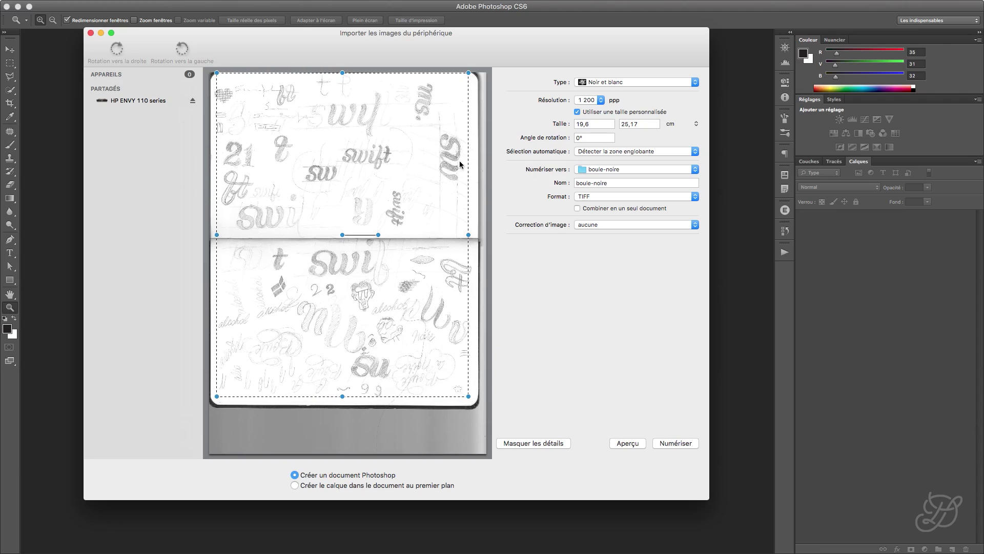
Crop the scan area to about 2.53 by 4.57 cm around the vertical "sw" lettering on the upper page
{"action": "left_click_drag", "start_coordinate": [217, 235], "coordinate": [464, 235]}
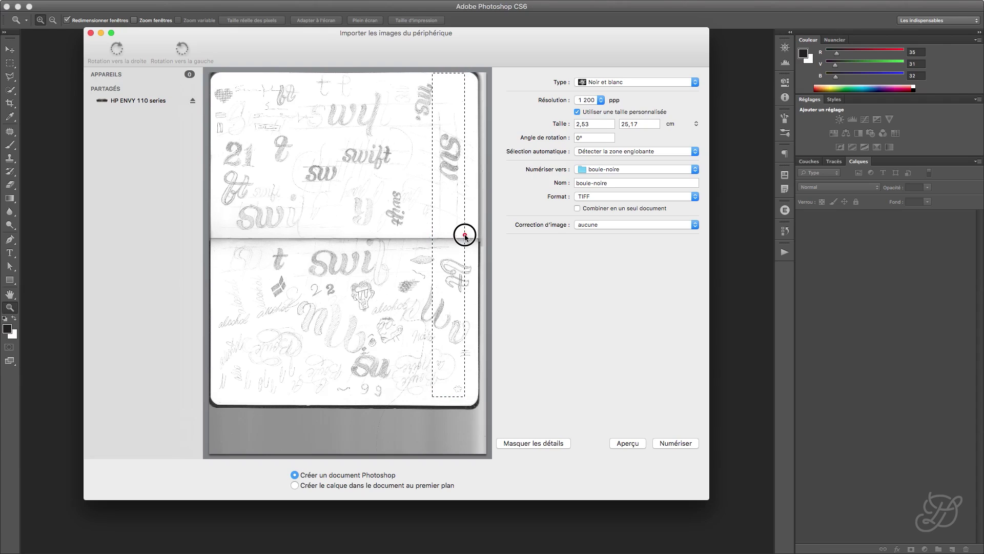
{"action": "left_click_drag", "start_coordinate": [450, 73], "coordinate": [450, 128]}
{"action": "left_click_drag", "start_coordinate": [450, 399], "coordinate": [458, 188]}
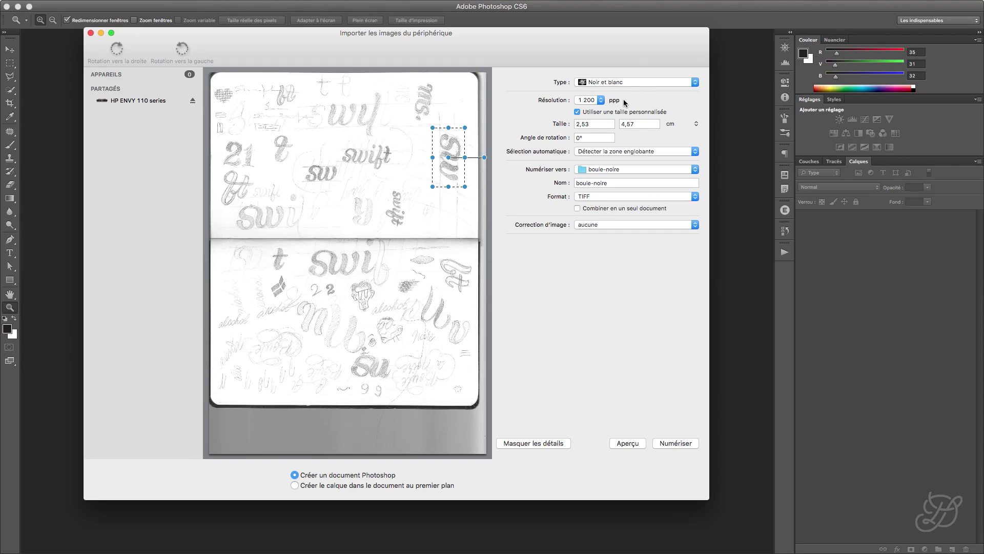
Set the scan type to Noir et blanc and the resolution to 1 200 ppp
{"action": "left_click", "coordinate": [633, 83]}
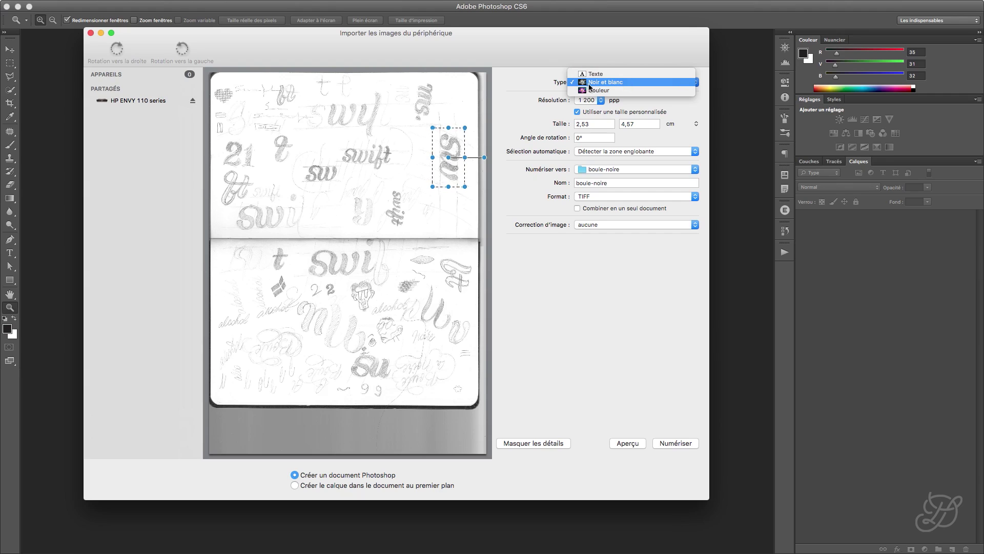
{"action": "left_click", "coordinate": [619, 84]}
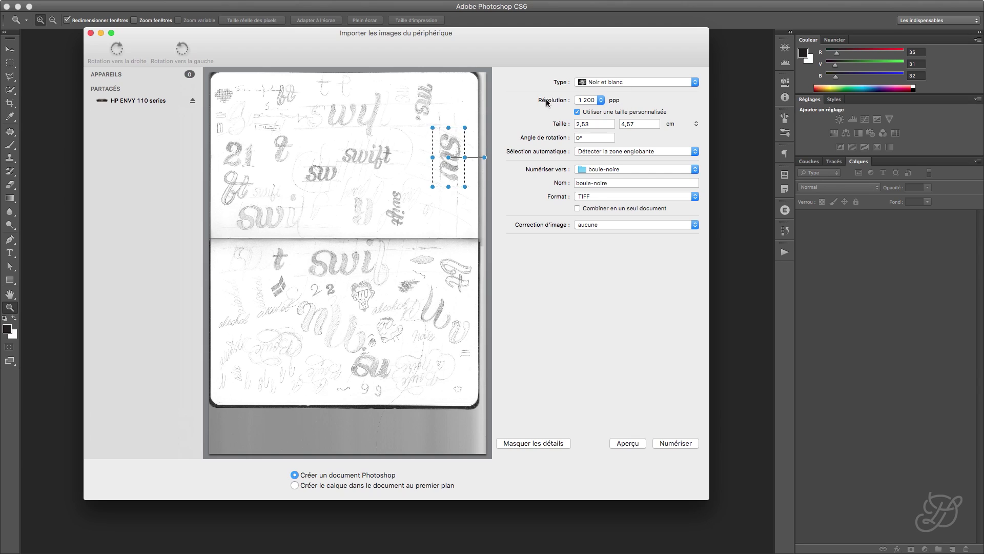
{"action": "left_click", "coordinate": [595, 100]}
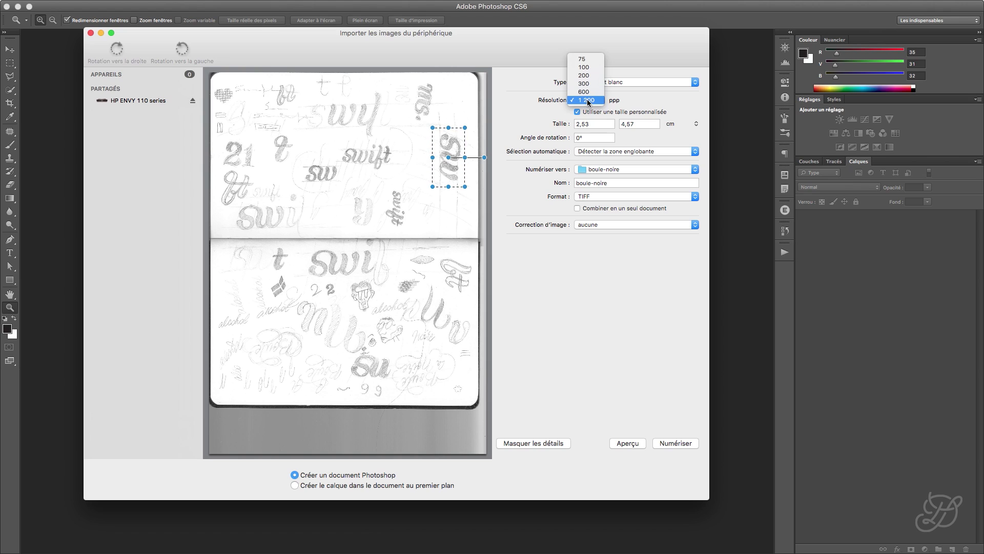
{"action": "left_click", "coordinate": [590, 100]}
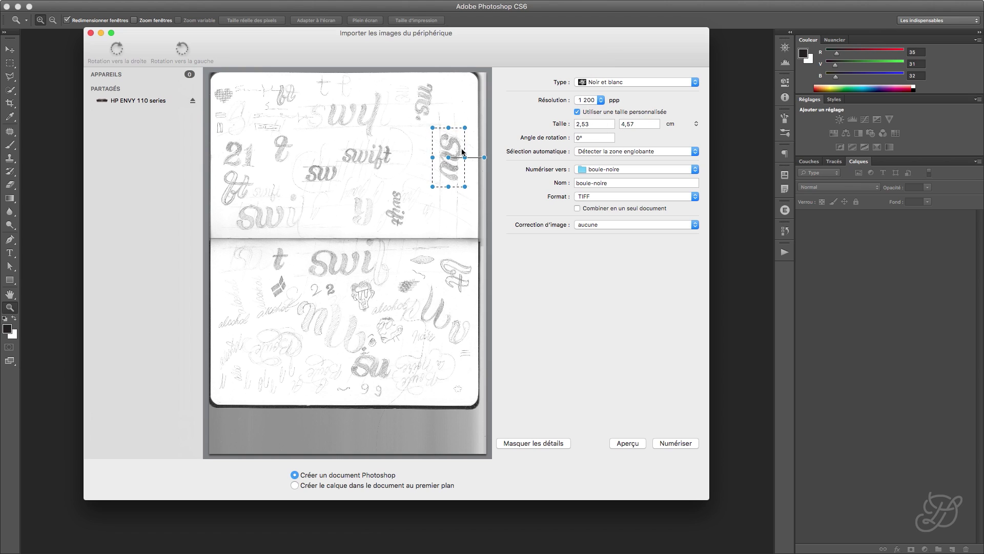
Create a folder named swift inside dessins and choose it as the scan destination
{"action": "left_click", "coordinate": [596, 170]}
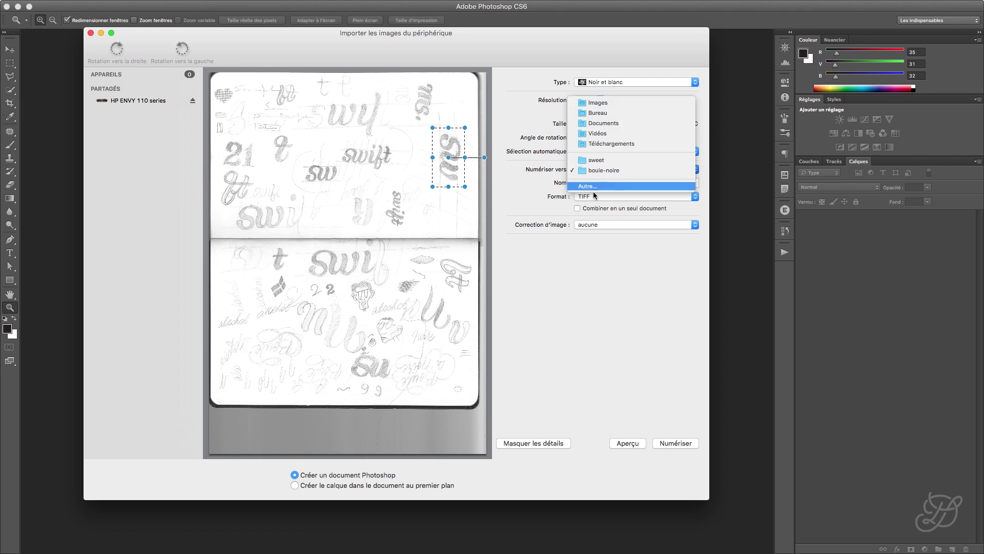
{"action": "left_click", "coordinate": [593, 192]}
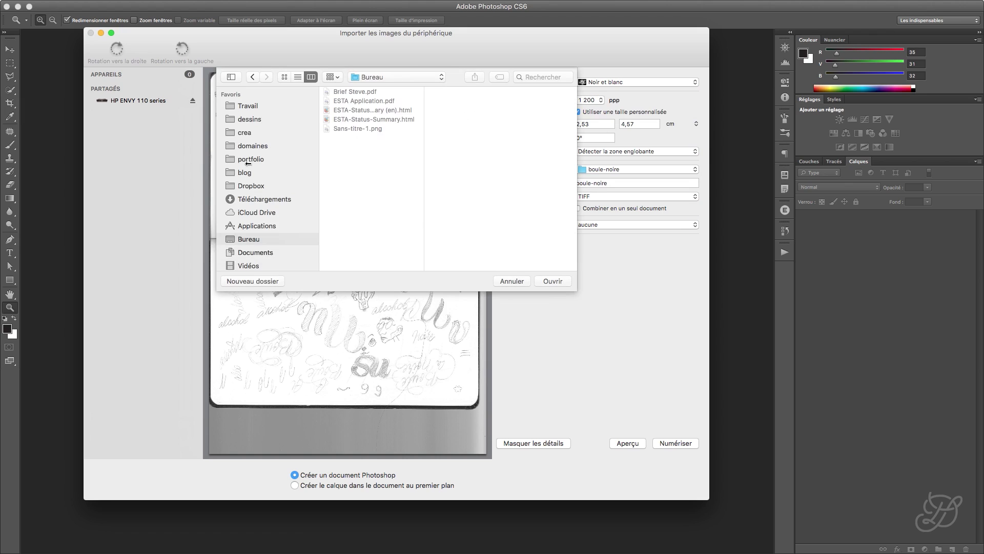
{"action": "left_click", "coordinate": [248, 121]}
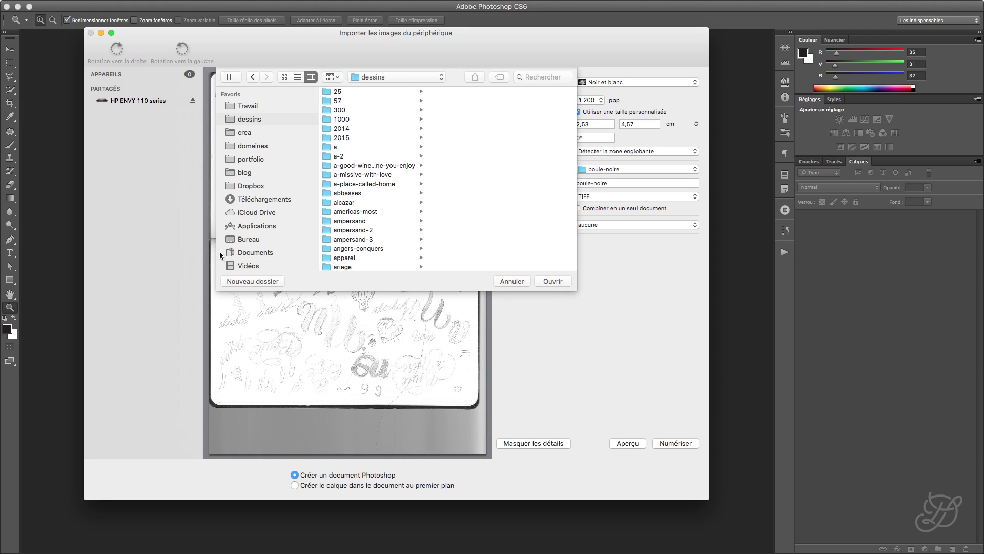
{"action": "left_click", "coordinate": [248, 281]}
{"action": "type", "text": "swift"}
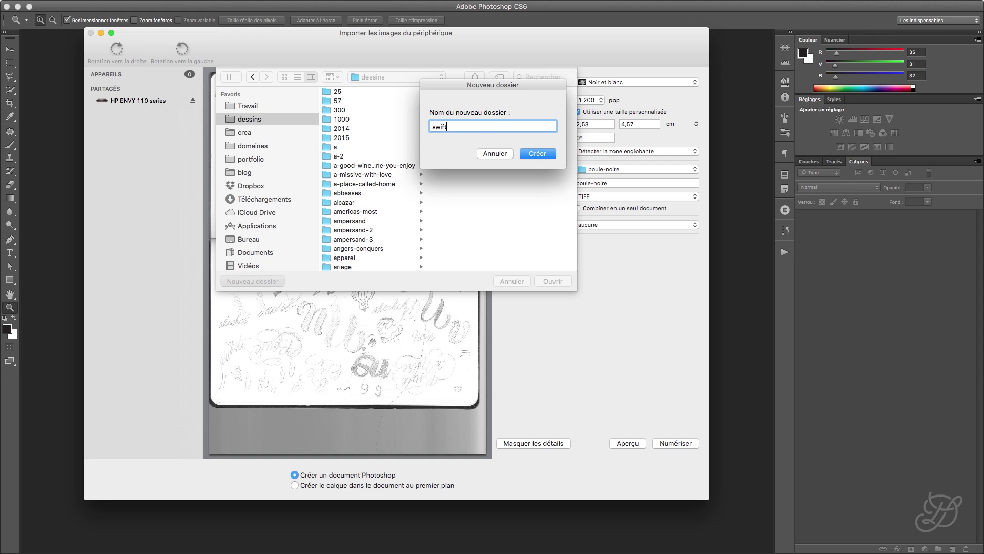
{"action": "key", "text": "Return"}
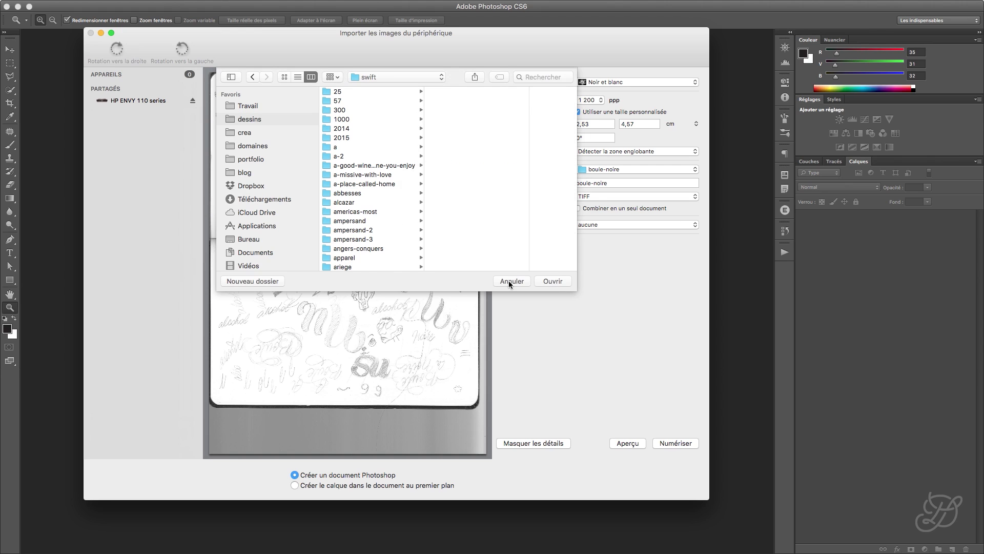
{"action": "scroll", "coordinate": [374, 180], "scroll_direction": "down", "scroll_amount": 2}
{"action": "left_click_drag", "start_coordinate": [422, 107], "coordinate": [430, 253]}
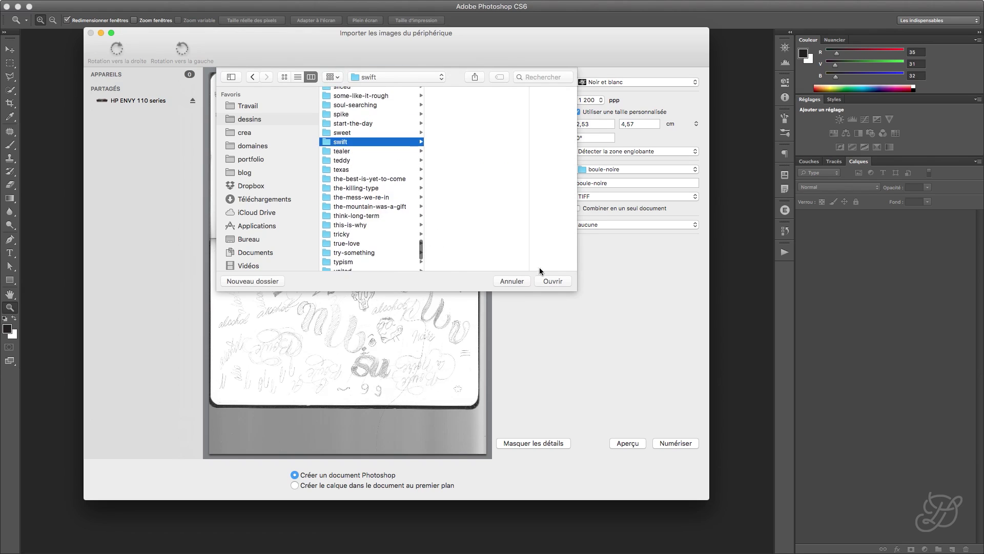
{"action": "left_click", "coordinate": [548, 281]}
Name the scan swift, keep the TIFF format, and scan the selected area into a new document
{"action": "left_click", "coordinate": [628, 183]}
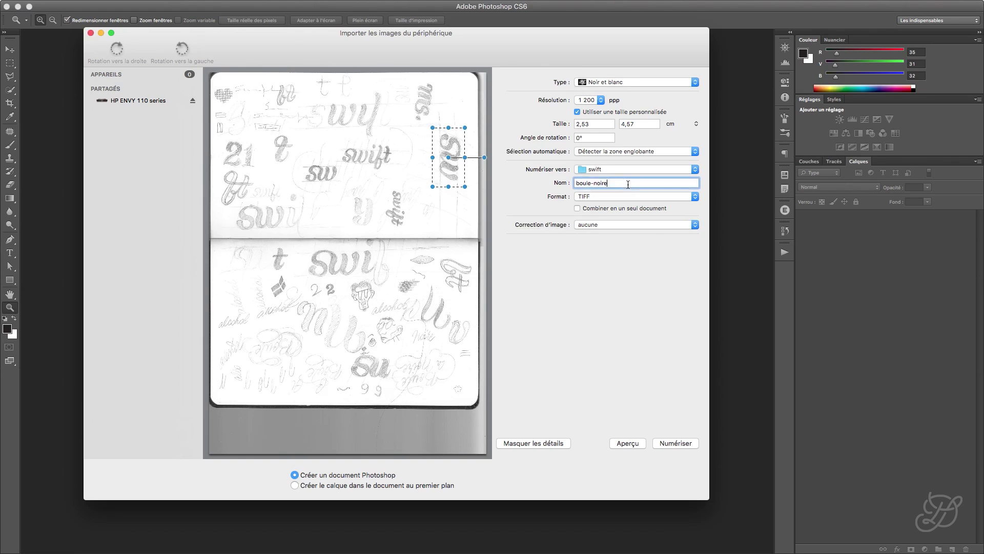
{"action": "triple_click", "coordinate": [628, 184]}
{"action": "type", "text": "swift"}
{"action": "left_click", "coordinate": [596, 198]}
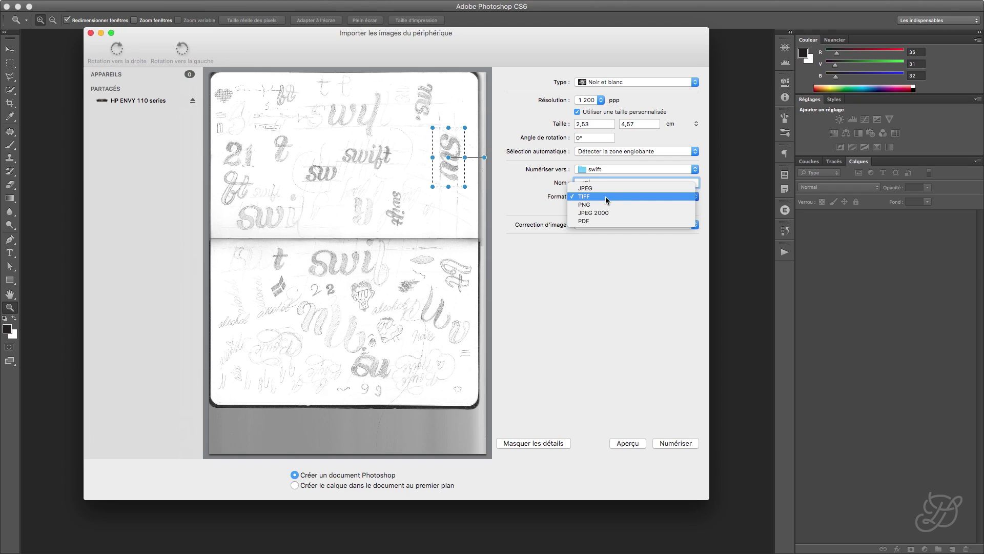
{"action": "left_click", "coordinate": [606, 200]}
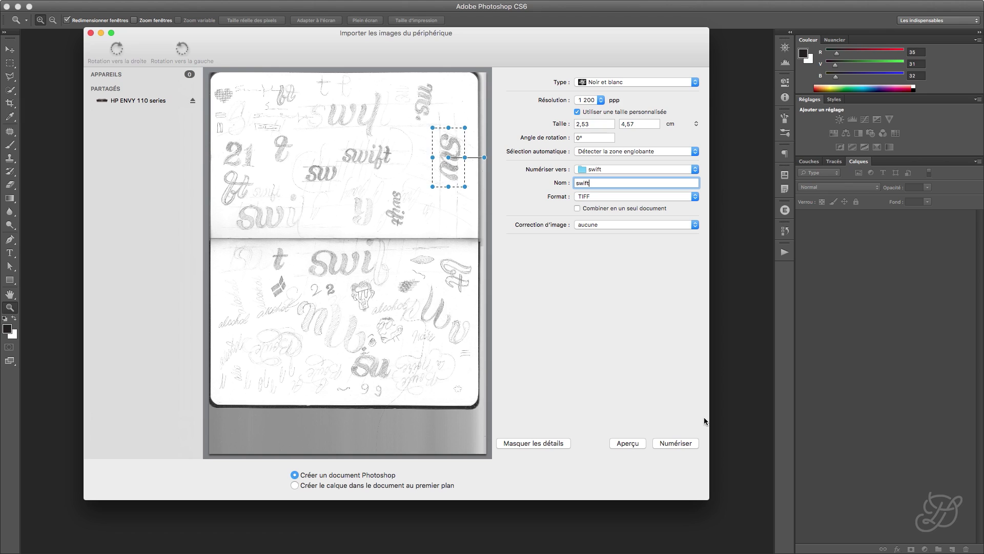
{"action": "left_click", "coordinate": [676, 443]}
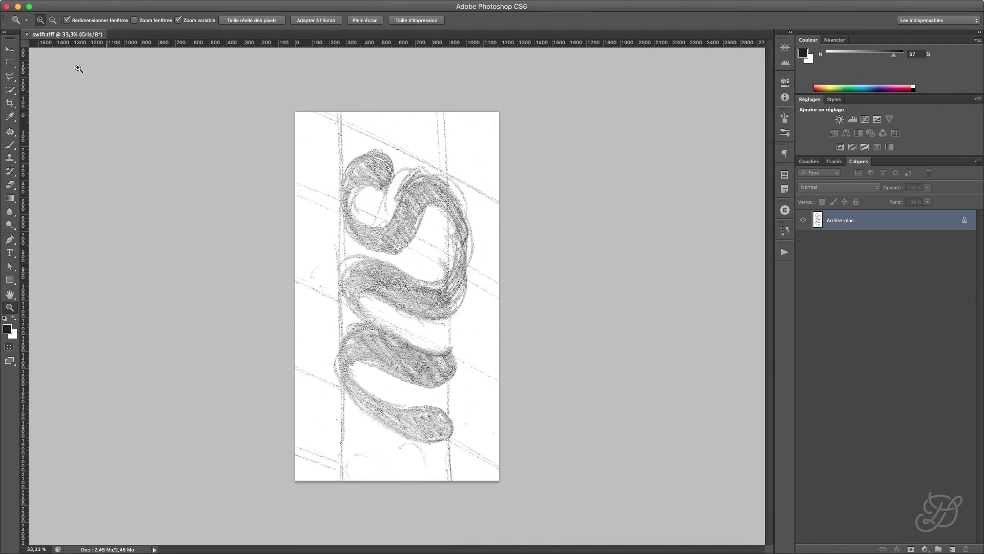
Convert the locked Arrière-plan background into a normal, editable layer with the default settings
{"action": "left_click", "coordinate": [10, 52]}
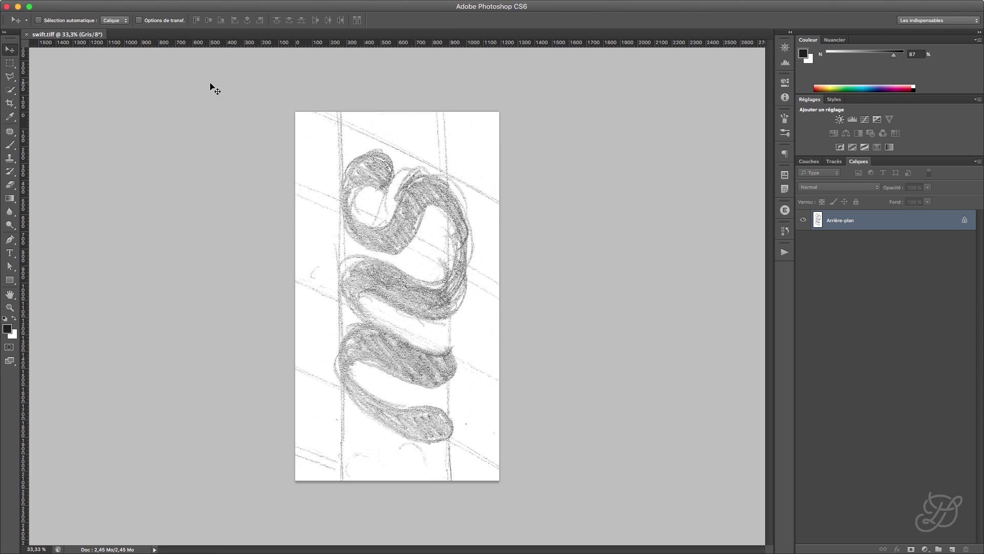
{"action": "double_click", "coordinate": [868, 223]}
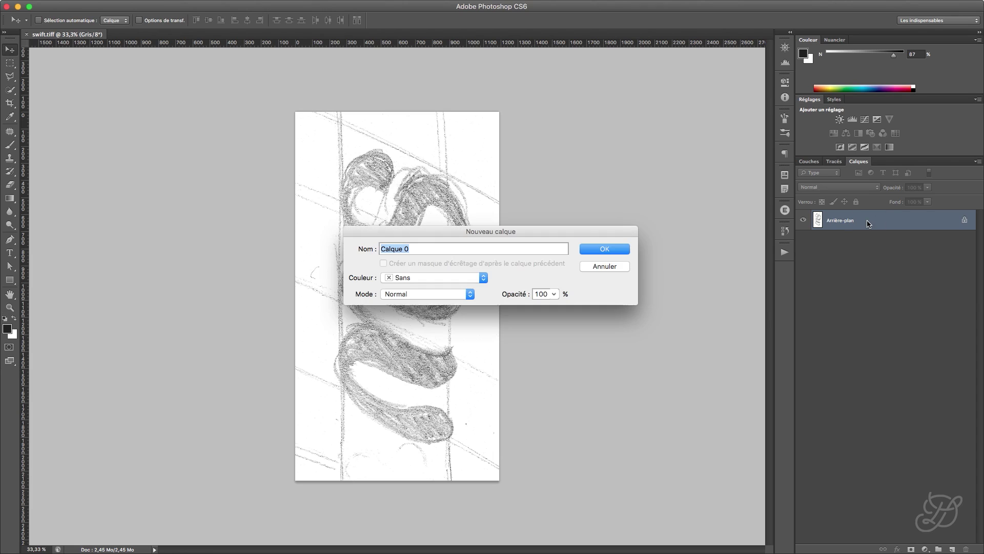
{"action": "key", "text": "Return"}
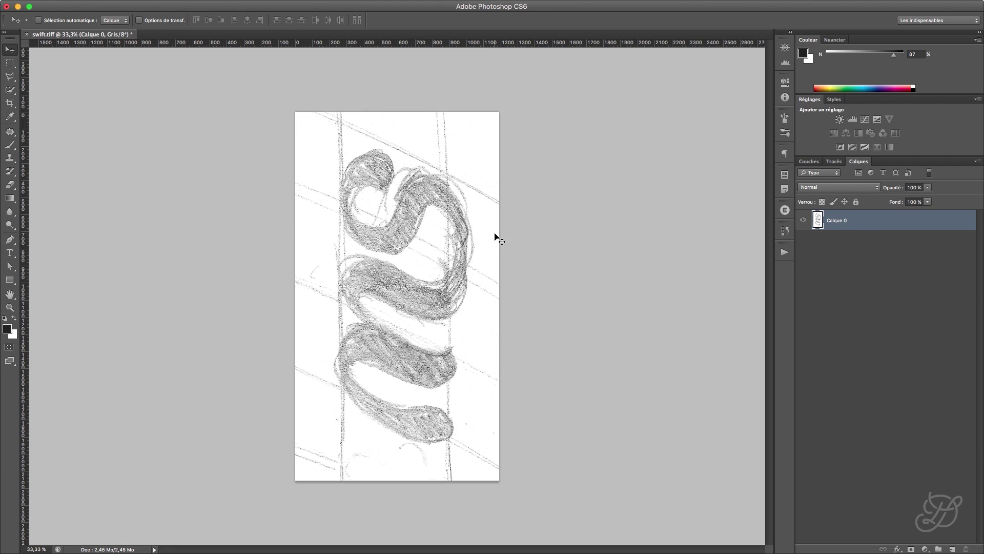
Rotate the sketch layer by -90° with Free Transform so the lettering reads horizontally
{"action": "key", "text": "super+t"}
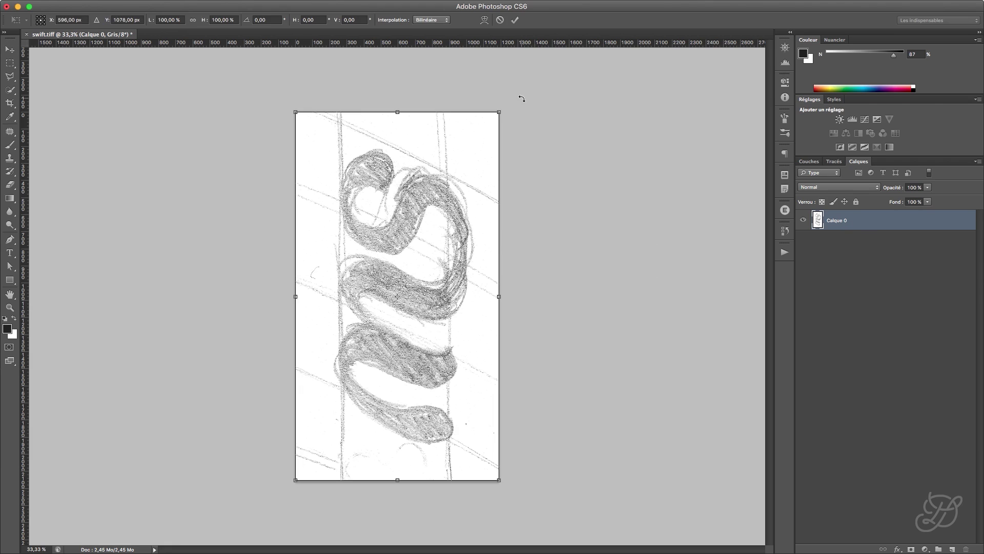
{"action": "left_click_drag", "start_coordinate": [522, 98], "coordinate": [213, 211]}
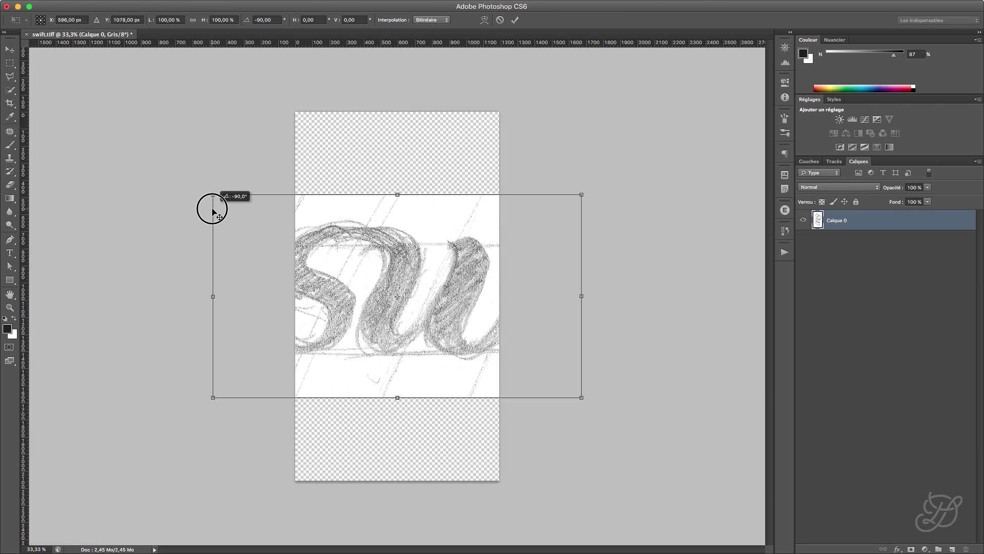
{"action": "left_click_drag", "start_coordinate": [212, 209], "coordinate": [212, 209]}
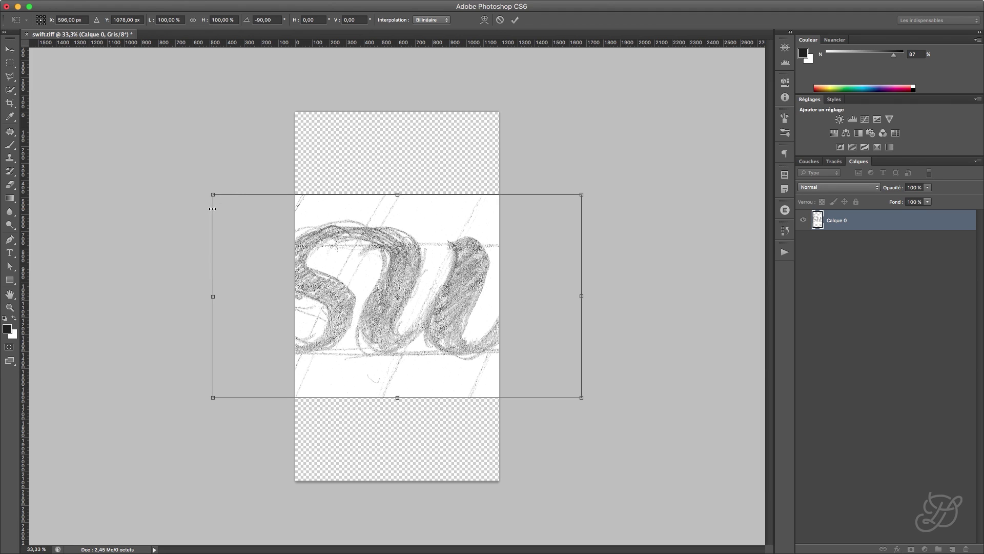
{"action": "mouse_move", "coordinate": [202, 165]}
{"action": "left_mouse_down"}
{"action": "mouse_move", "coordinate": [199, 179]}
{"action": "mouse_move", "coordinate": [204, 154]}
{"action": "left_mouse_up"}
{"action": "key", "text": "ctrl+z"}
{"action": "key", "text": "Return"}
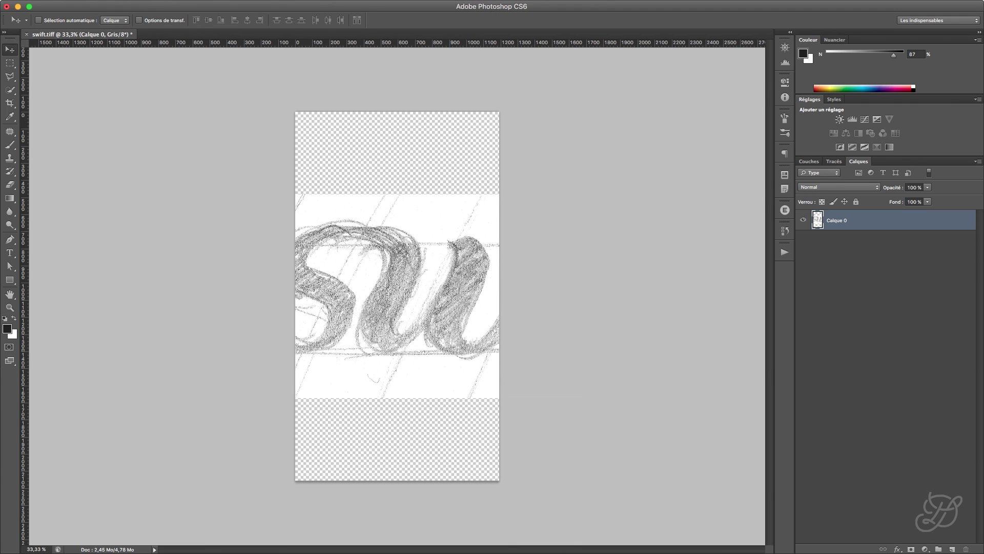
Expand the canvas to reveal the whole rotated sketch, and trim the transparent pixels on all four sides
{"action": "left_click", "coordinate": [10, 0]}
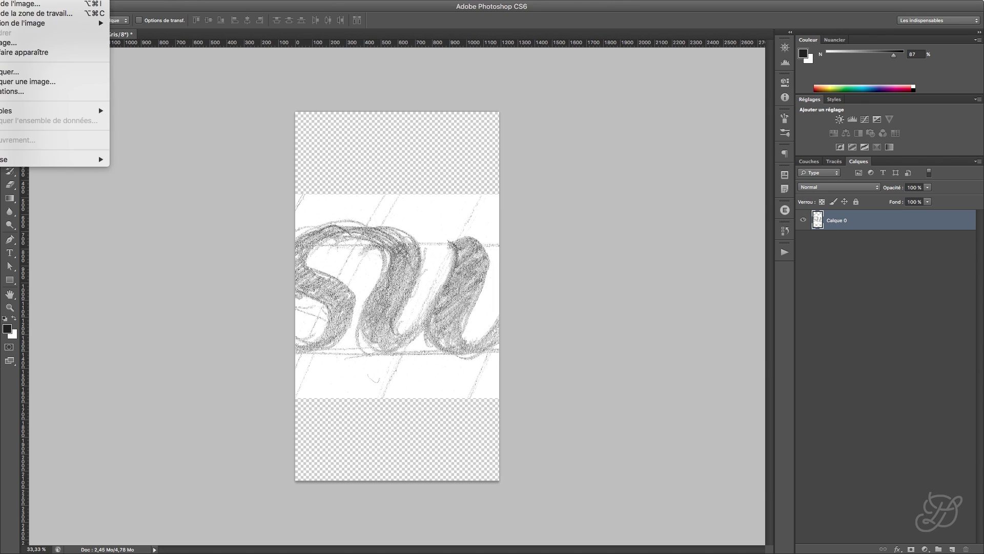
{"action": "left_click", "coordinate": [35, 53]}
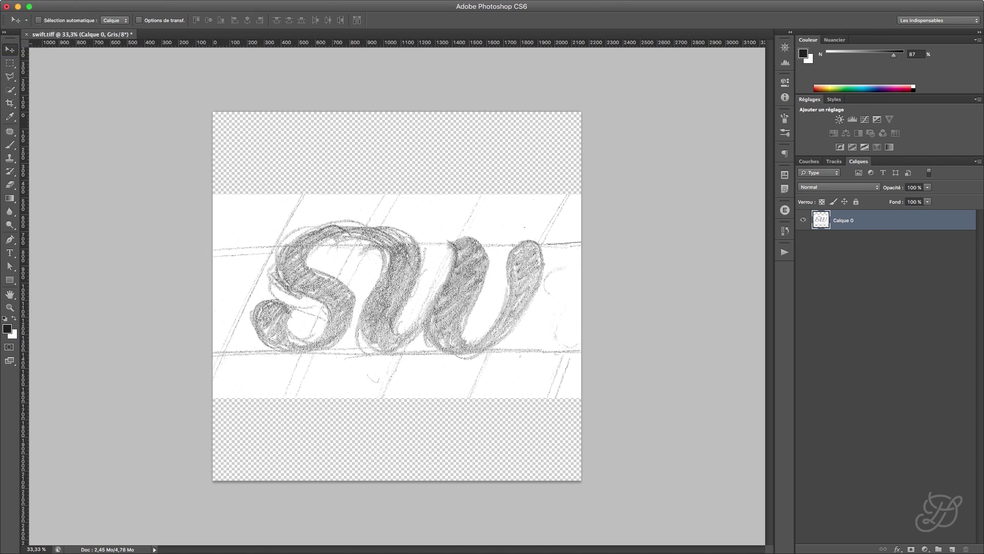
{"action": "left_click", "coordinate": [10, 0]}
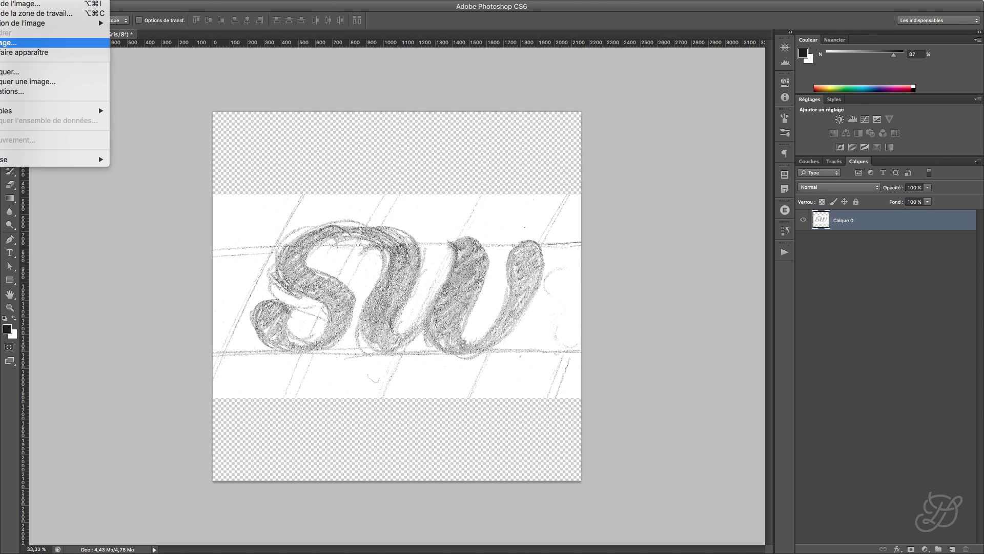
{"action": "left_click", "coordinate": [10, 43]}
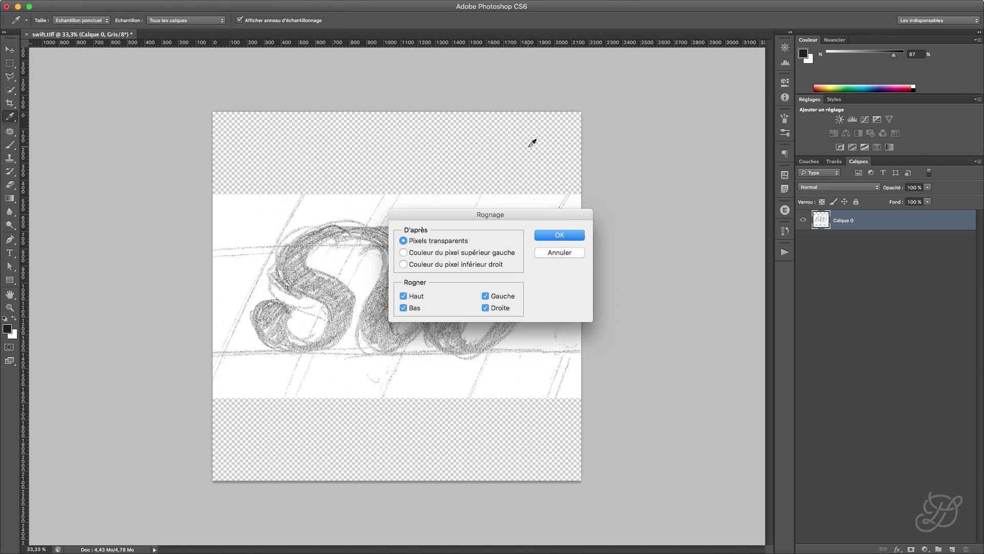
{"action": "left_click", "coordinate": [570, 235]}
{"action": "key", "text": "v"}
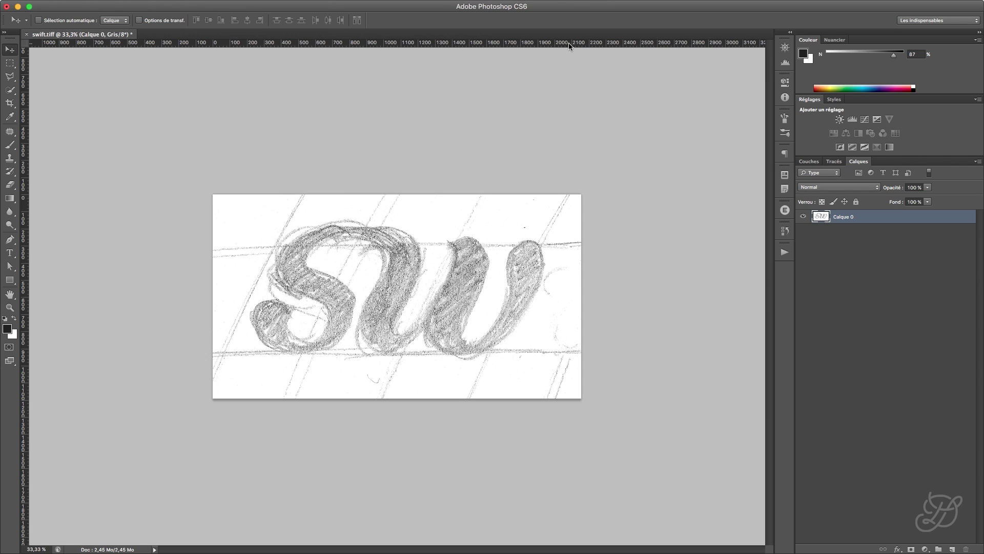
Place two horizontal guides across the sketch, one on the lettering's baseline and one on its x-height line
{"action": "left_click_drag", "start_coordinate": [564, 45], "coordinate": [587, 352]}
{"action": "left_click_drag", "start_coordinate": [561, 44], "coordinate": [563, 79]}
{"action": "key", "text": "super+z"}
{"action": "key", "text": "super+r"}
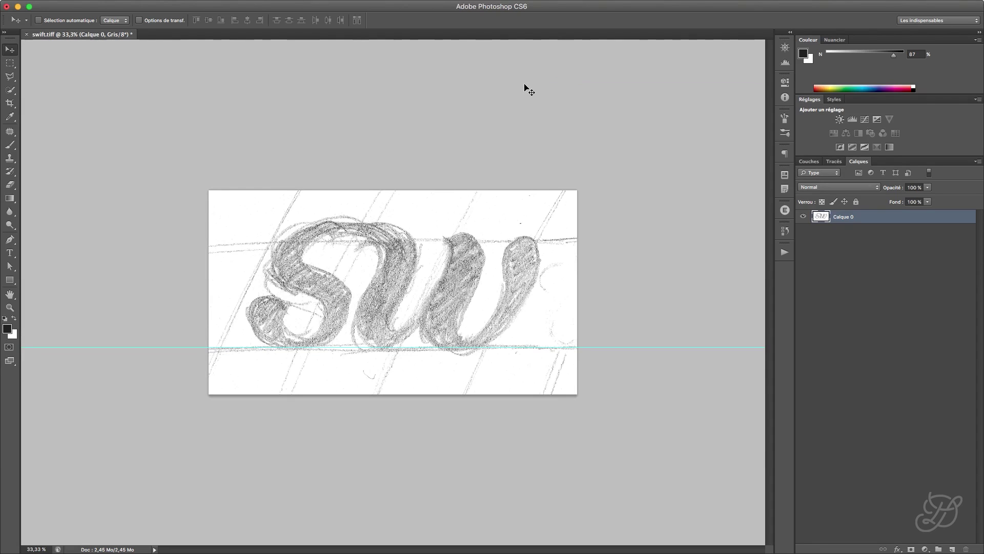
{"action": "key", "text": "super+r"}
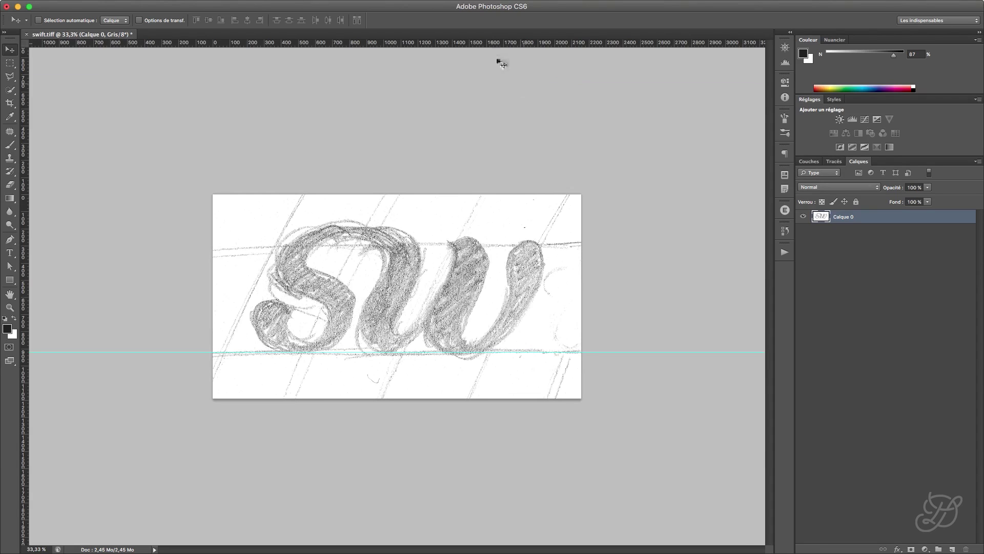
{"action": "left_click", "coordinate": [497, 44]}
{"action": "left_click_drag", "start_coordinate": [497, 44], "coordinate": [519, 246]}
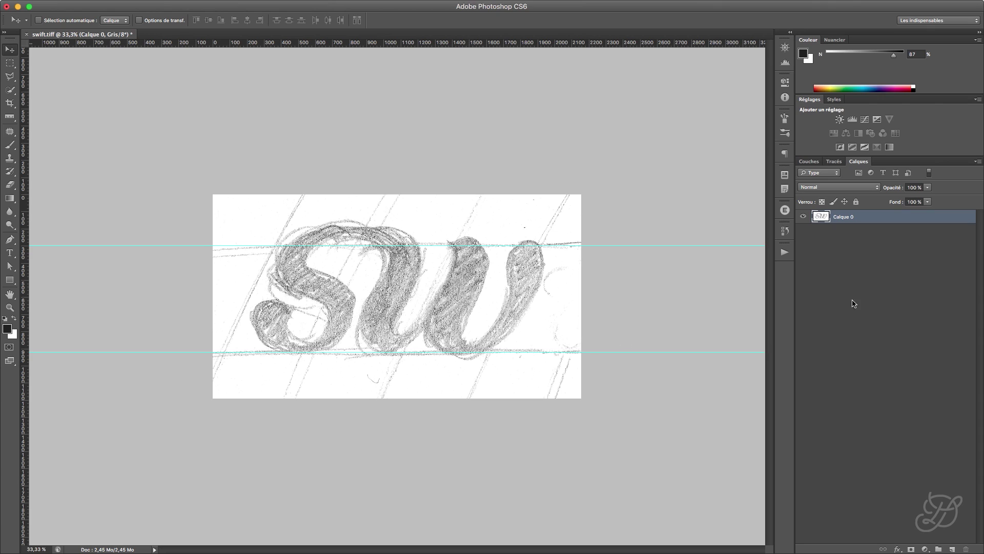
Add a Seuil (Threshold) adjustment layer above the sketch with the level at 250, and hide the guides
{"action": "left_click", "coordinate": [925, 550]}
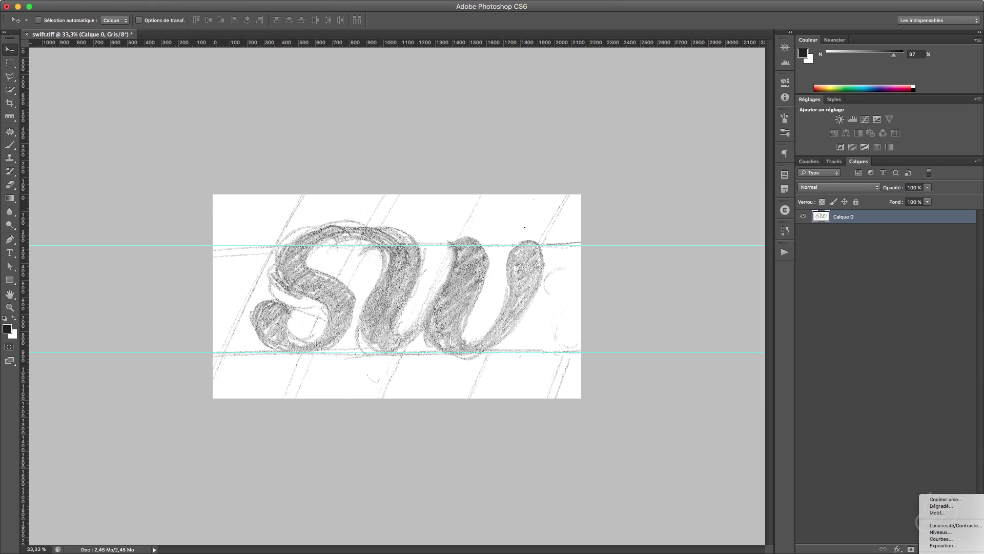
{"action": "left_click", "coordinate": [946, 551]}
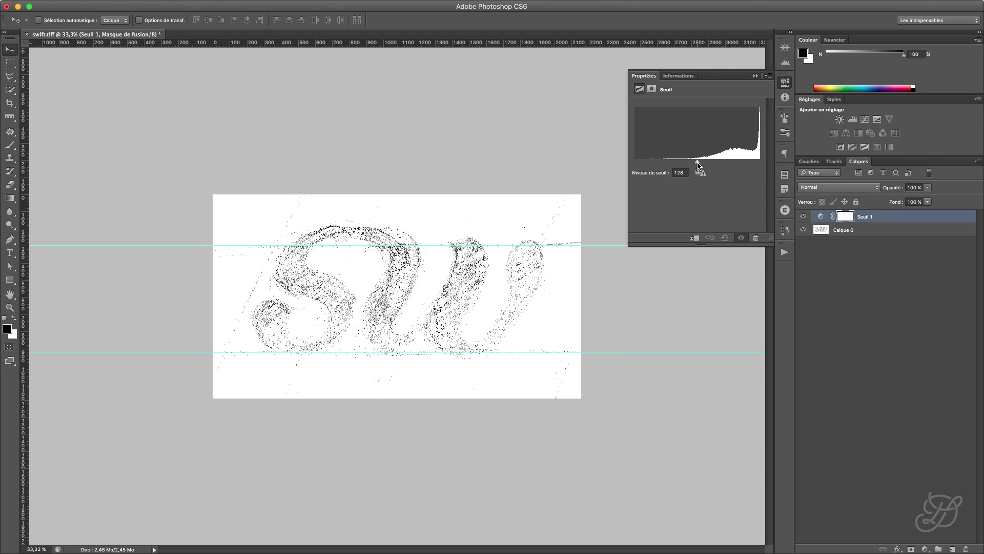
{"action": "left_click_drag", "start_coordinate": [698, 163], "coordinate": [754, 167]}
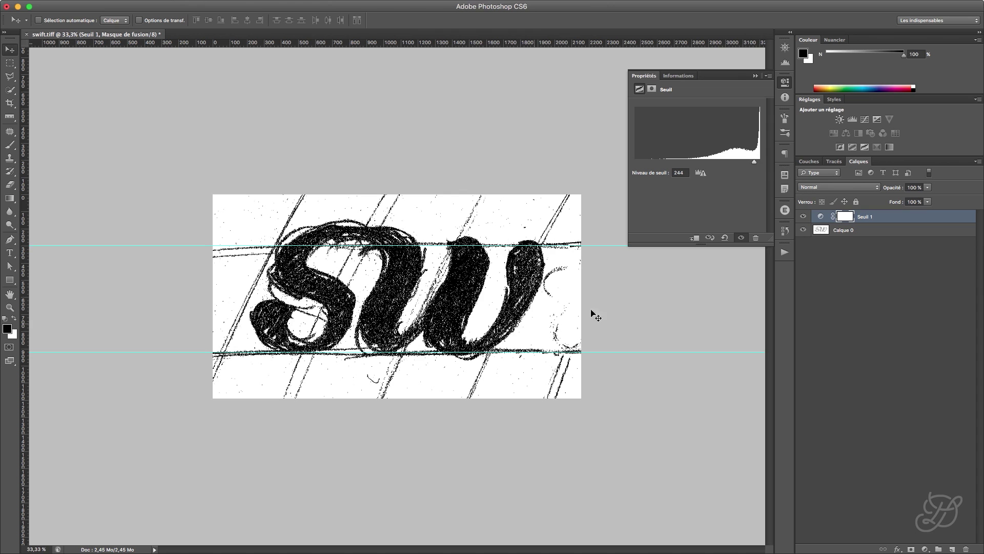
{"action": "left_click_drag", "start_coordinate": [754, 167], "coordinate": [758, 167]}
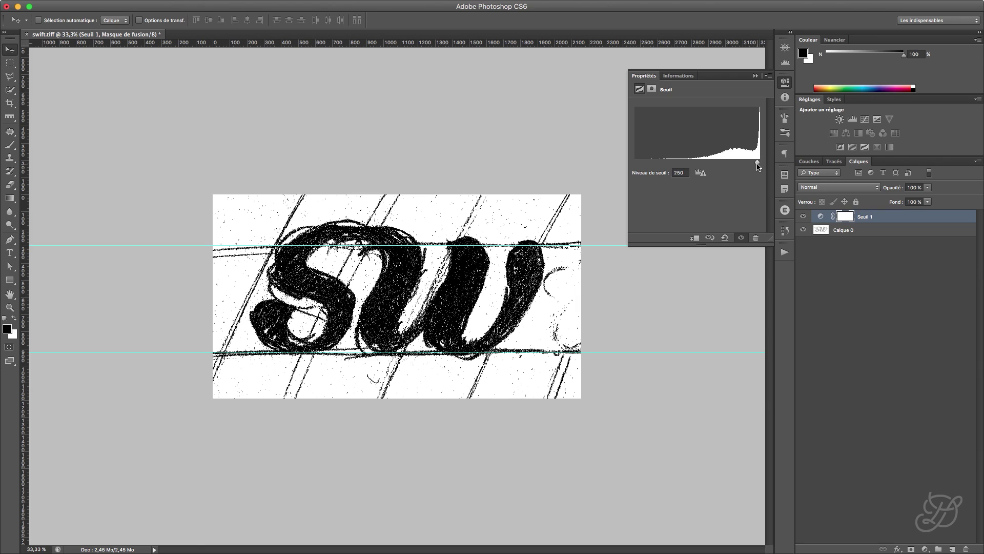
{"action": "left_click", "coordinate": [789, 86]}
{"action": "key", "text": "super+semicolon"}
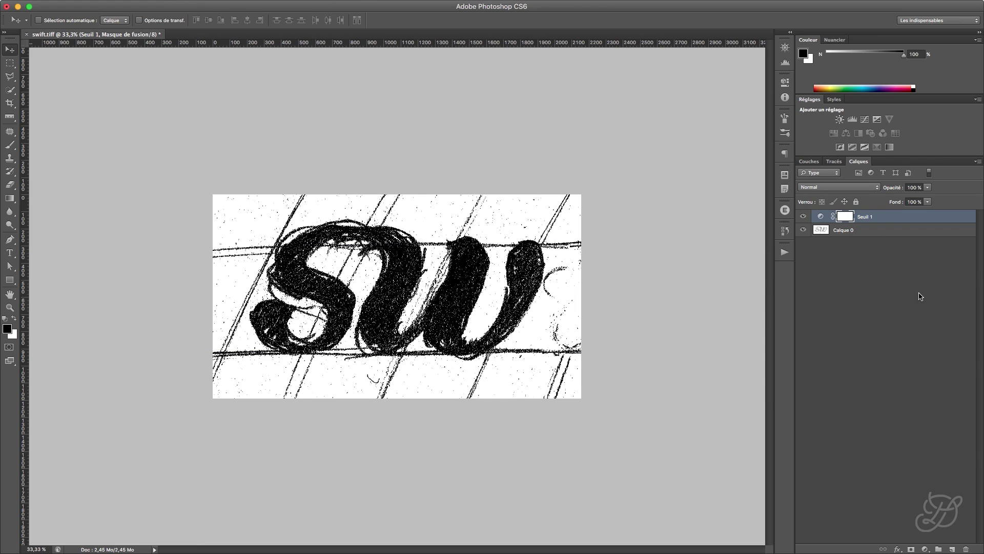
Add a Niveaux (Levels) adjustment between the sketch and the threshold, with input black at 76 and input white at 242
{"action": "left_click", "coordinate": [872, 235]}
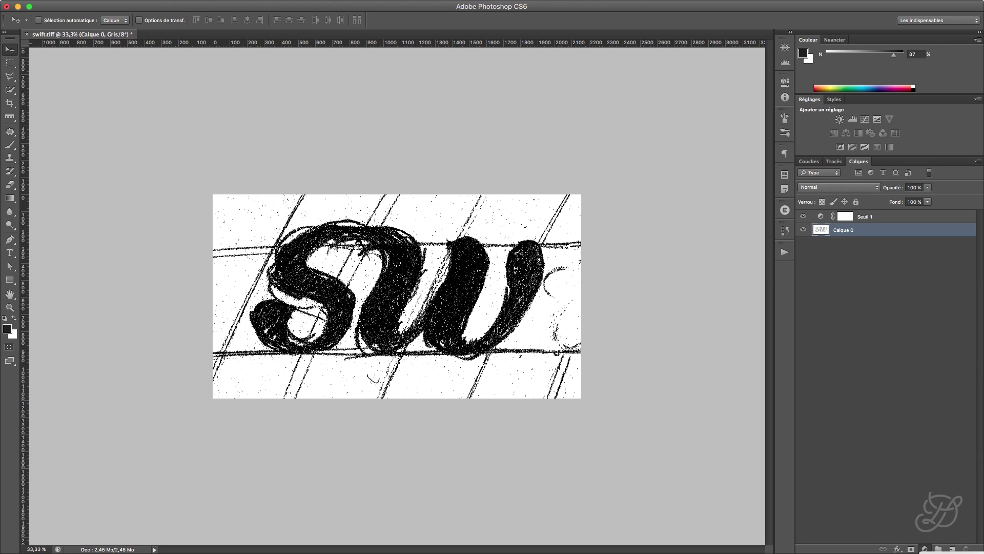
{"action": "left_click", "coordinate": [925, 549]}
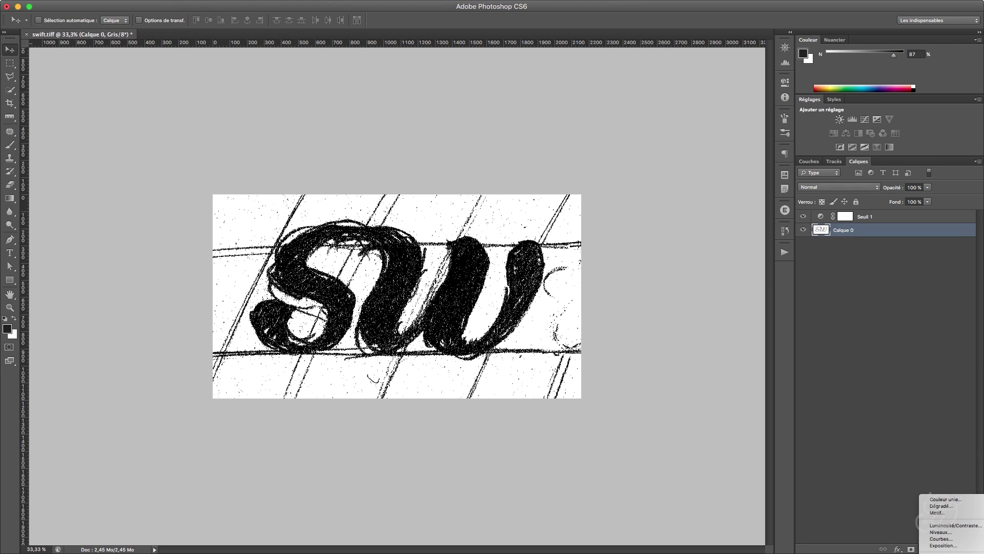
{"action": "left_click", "coordinate": [940, 532]}
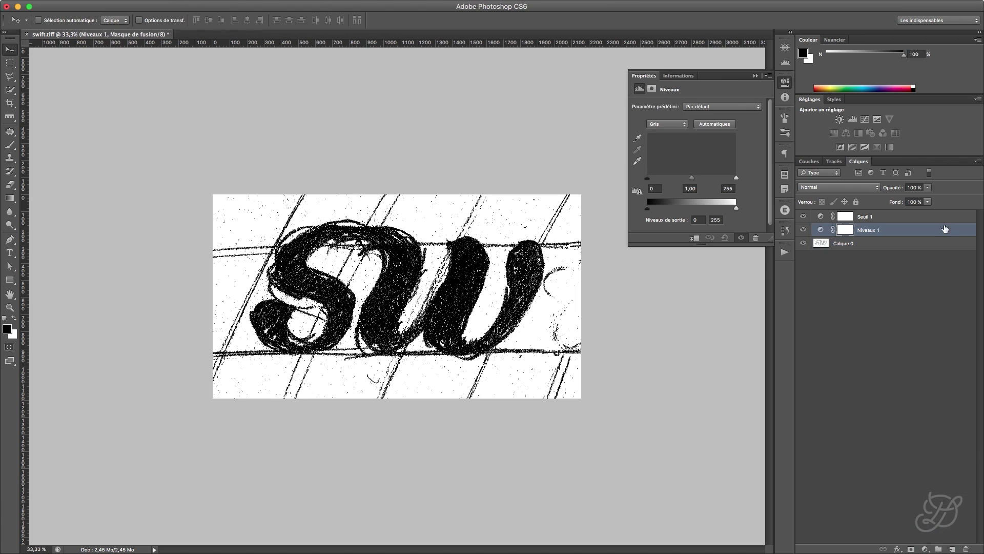
{"action": "left_click_drag", "start_coordinate": [736, 178], "coordinate": [725, 179]}
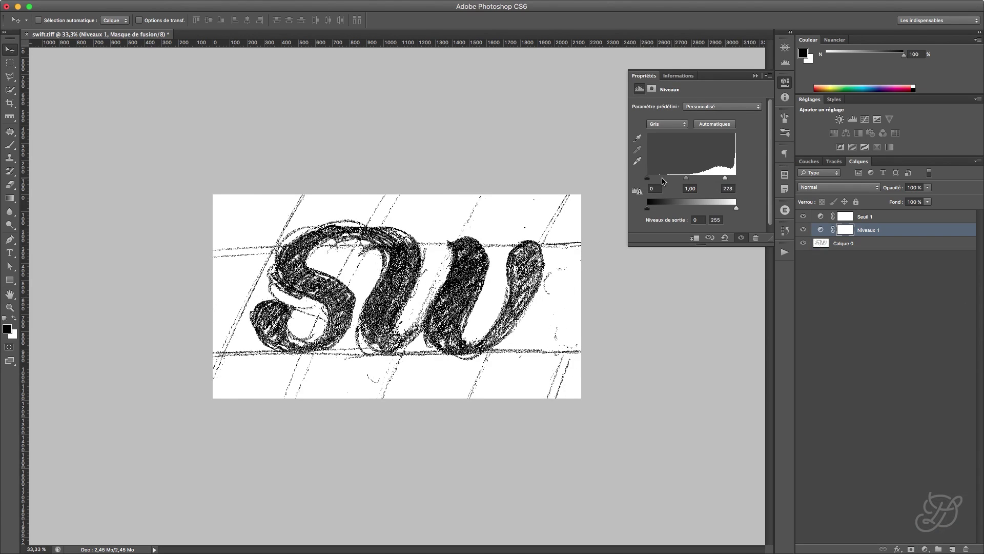
{"action": "left_click_drag", "start_coordinate": [648, 180], "coordinate": [732, 178]}
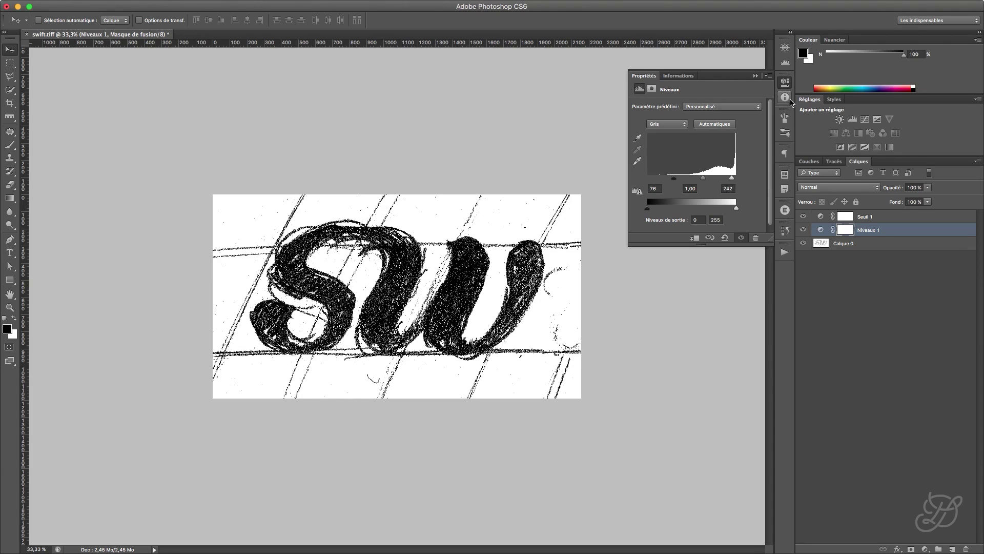
{"action": "left_click", "coordinate": [785, 82]}
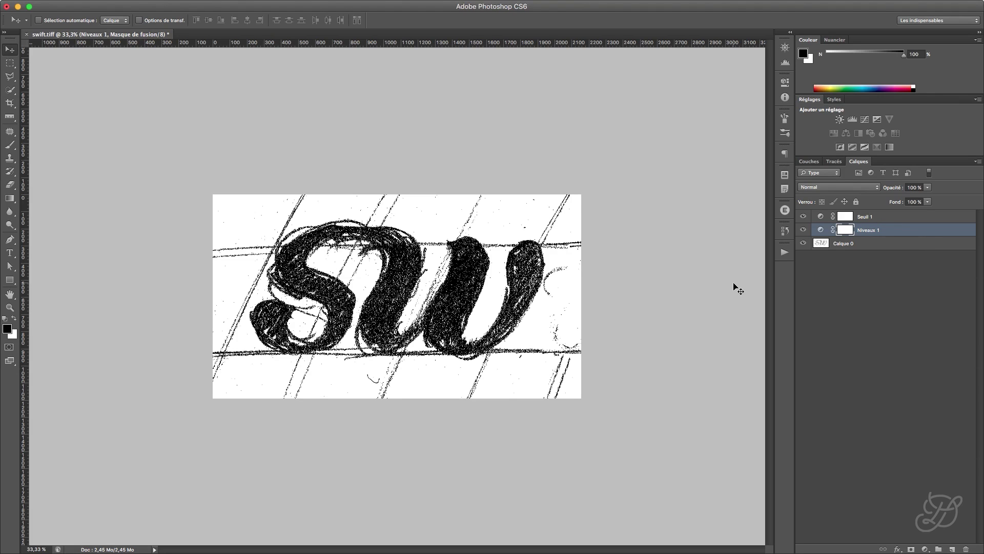
Create a solid white colour fill layer and place it beneath the sketch layer Calque 0
{"action": "left_click", "coordinate": [880, 248]}
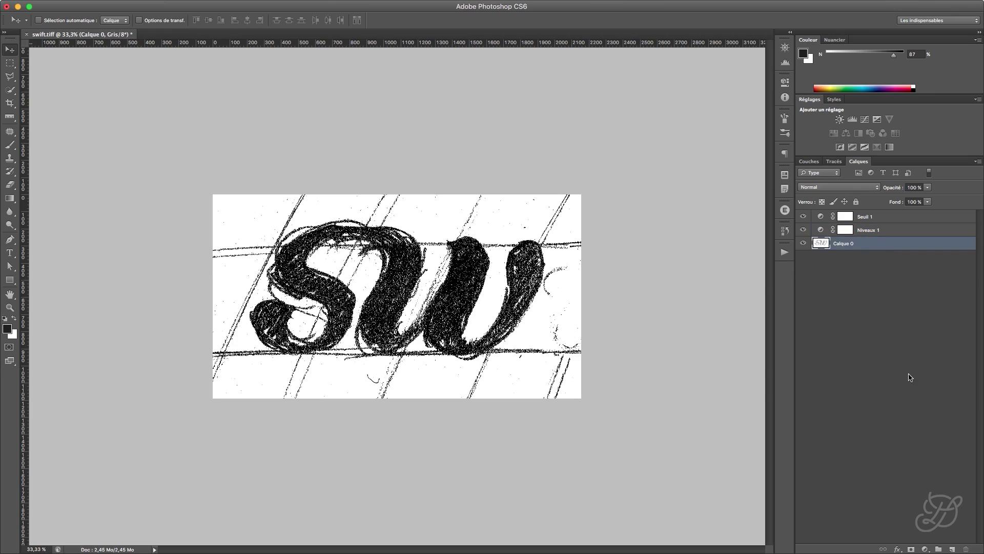
{"action": "left_click", "coordinate": [925, 549]}
{"action": "left_click", "coordinate": [890, 314]}
{"action": "left_click_drag", "start_coordinate": [318, 464], "coordinate": [279, 378]}
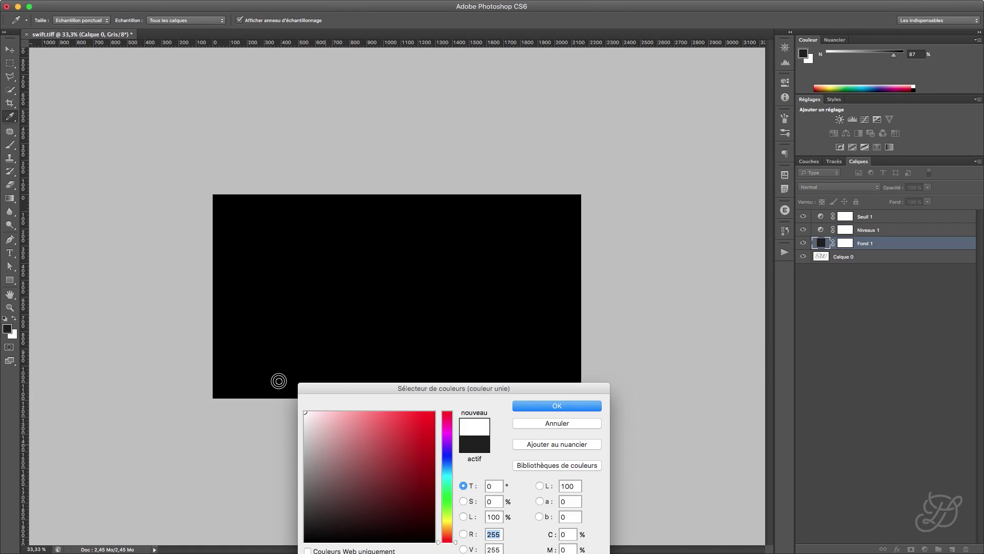
{"action": "left_click", "coordinate": [561, 406]}
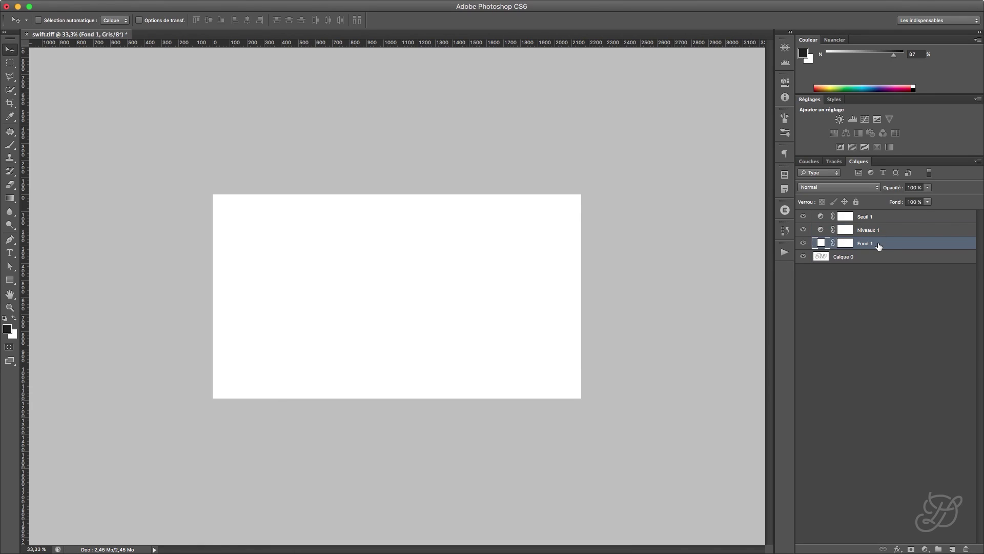
{"action": "left_click_drag", "start_coordinate": [874, 247], "coordinate": [872, 288]}
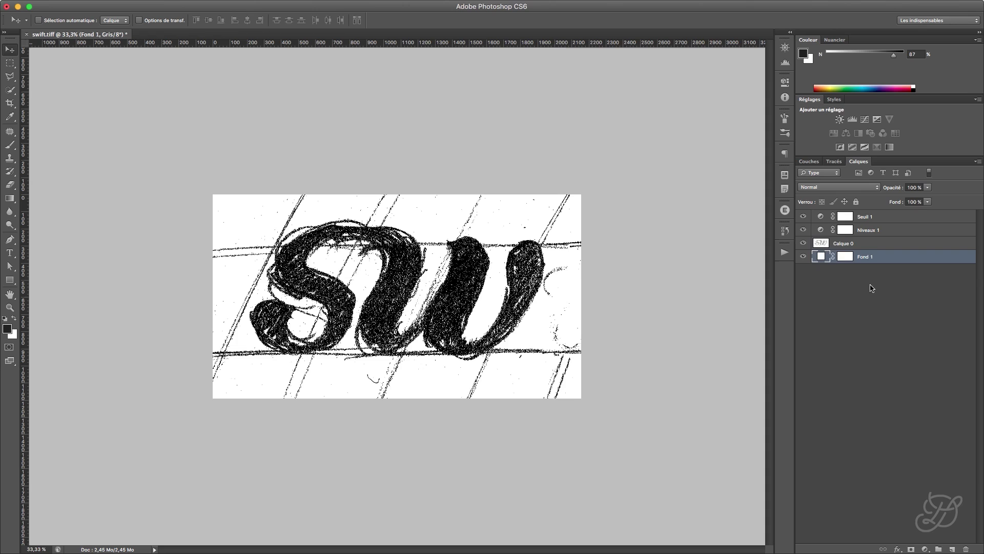
Add a layer mask to the sketch layer Calque 0
{"action": "left_click", "coordinate": [852, 245]}
{"action": "left_click", "coordinate": [805, 243]}
{"action": "left_click", "coordinate": [804, 243]}
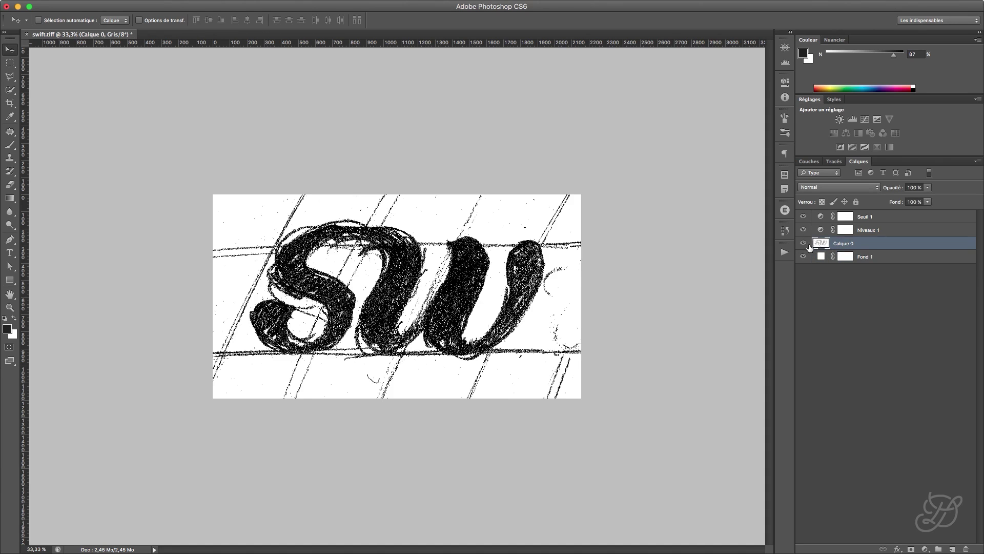
{"action": "left_click", "coordinate": [911, 549]}
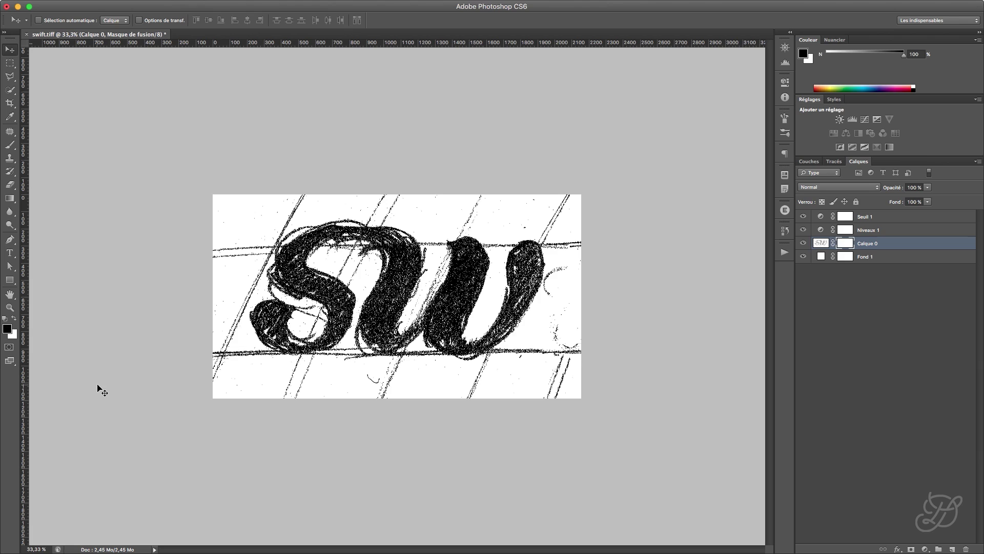
Mask out the stray pencil marks beside the w's last stroke with a black 247 px brush at 100% hardness
{"action": "left_click", "coordinate": [10, 145]}
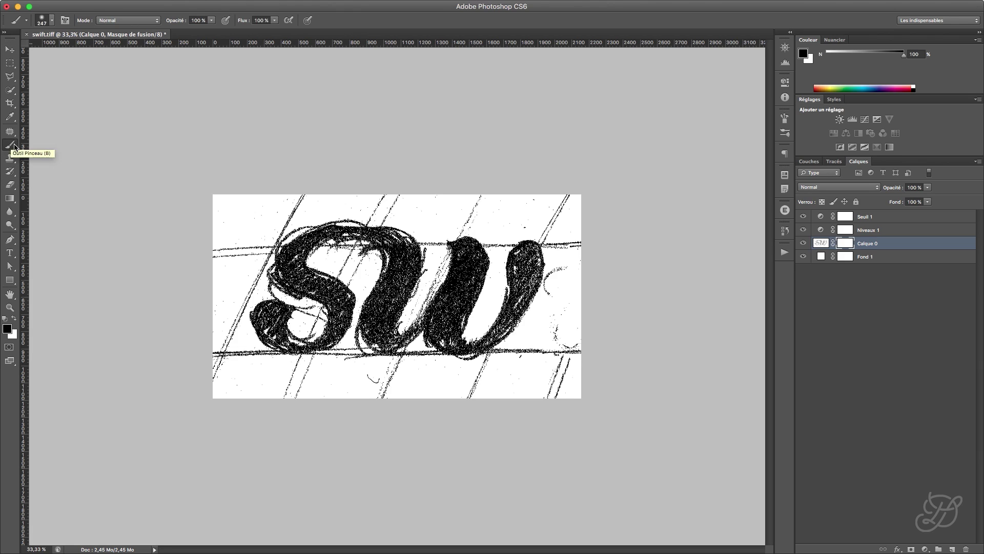
{"action": "left_click", "coordinate": [53, 21]}
{"action": "left_click", "coordinate": [99, 65]}
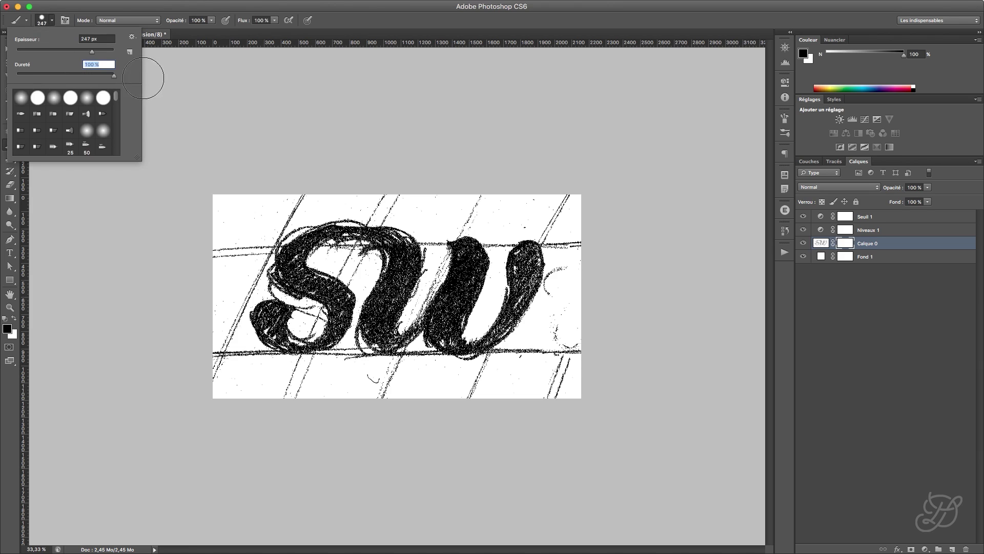
{"action": "key", "text": "Return"}
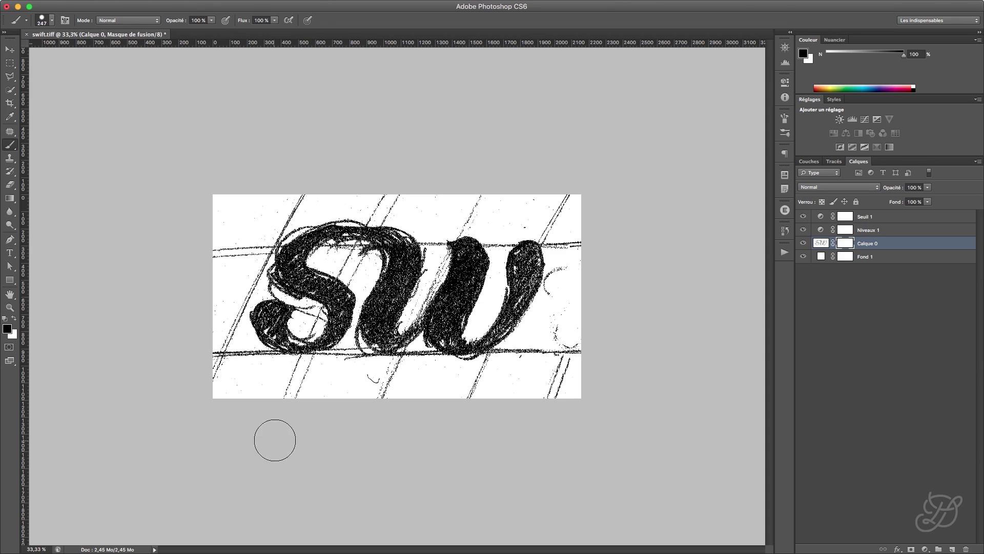
{"action": "key", "text": "x"}
{"action": "key", "text": "x"}
{"action": "mouse_move", "coordinate": [556, 280]}
{"action": "left_mouse_down"}
{"action": "mouse_move", "coordinate": [567, 325]}
{"action": "mouse_move", "coordinate": [575, 325]}
{"action": "left_mouse_up"}
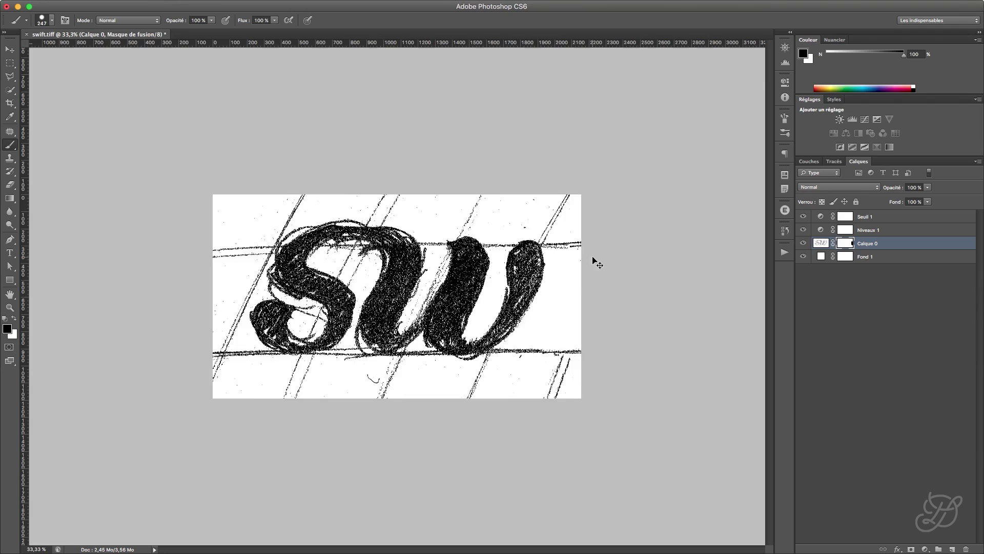
Paint black on the mask to hide the construction lines above, beside and below the w
{"action": "key", "text": "super+plus"}
{"action": "left_click", "coordinate": [347, 425]}
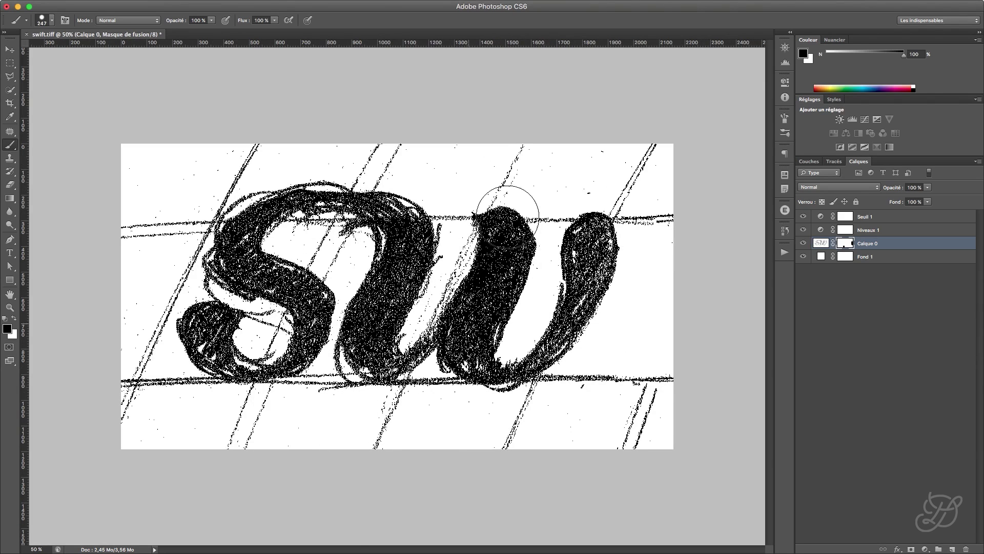
{"action": "mouse_move", "coordinate": [499, 157]}
{"action": "left_mouse_down"}
{"action": "mouse_move", "coordinate": [524, 121]}
{"action": "mouse_move", "coordinate": [591, 165]}
{"action": "mouse_move", "coordinate": [629, 151]}
{"action": "mouse_move", "coordinate": [593, 169]}
{"action": "mouse_move", "coordinate": [525, 166]}
{"action": "mouse_move", "coordinate": [735, 182]}
{"action": "mouse_move", "coordinate": [641, 188]}
{"action": "mouse_move", "coordinate": [646, 210]}
{"action": "mouse_move", "coordinate": [664, 222]}
{"action": "left_mouse_up"}
{"action": "mouse_move", "coordinate": [677, 426]}
{"action": "left_mouse_down"}
{"action": "mouse_move", "coordinate": [627, 465]}
{"action": "mouse_move", "coordinate": [653, 394]}
{"action": "mouse_move", "coordinate": [646, 377]}
{"action": "mouse_move", "coordinate": [551, 406]}
{"action": "mouse_move", "coordinate": [521, 435]}
{"action": "left_mouse_up"}
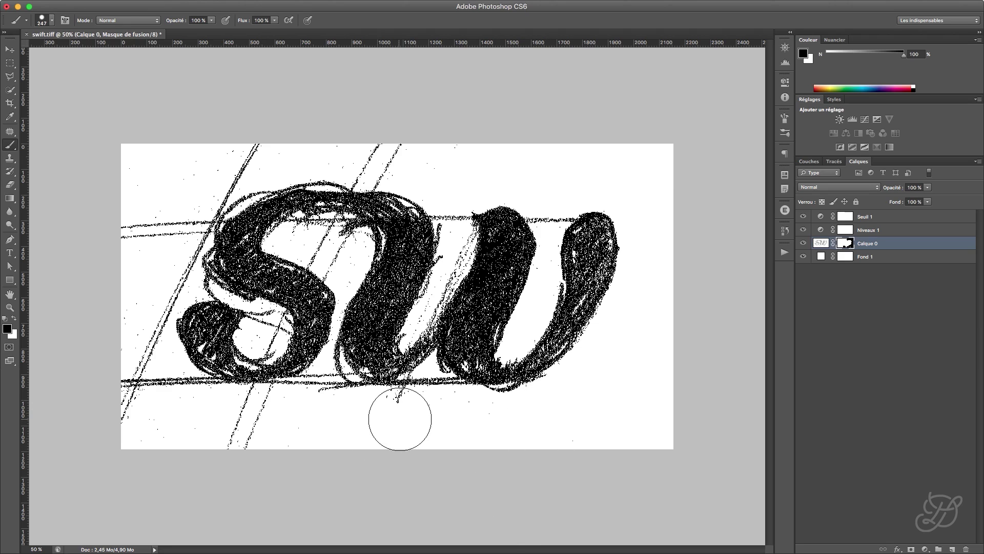
Reduce the brush to 86 px and mask out the construction lines around the outer side and base of the s
{"action": "left_click", "coordinate": [43, 20]}
{"action": "left_click_drag", "start_coordinate": [67, 51], "coordinate": [53, 54]}
{"action": "left_click", "coordinate": [273, 103]}
{"action": "mouse_move", "coordinate": [123, 228]}
{"action": "left_mouse_down"}
{"action": "mouse_move", "coordinate": [132, 237]}
{"action": "mouse_move", "coordinate": [180, 217]}
{"action": "mouse_move", "coordinate": [196, 228]}
{"action": "left_mouse_up"}
{"action": "mouse_move", "coordinate": [200, 234]}
{"action": "left_mouse_down"}
{"action": "mouse_move", "coordinate": [255, 140]}
{"action": "mouse_move", "coordinate": [187, 191]}
{"action": "mouse_move", "coordinate": [192, 156]}
{"action": "mouse_move", "coordinate": [152, 159]}
{"action": "mouse_move", "coordinate": [109, 189]}
{"action": "mouse_move", "coordinate": [180, 293]}
{"action": "mouse_move", "coordinate": [194, 243]}
{"action": "mouse_move", "coordinate": [116, 426]}
{"action": "mouse_move", "coordinate": [136, 289]}
{"action": "mouse_move", "coordinate": [110, 387]}
{"action": "left_mouse_up"}
{"action": "mouse_move", "coordinate": [201, 386]}
{"action": "left_mouse_down"}
{"action": "mouse_move", "coordinate": [156, 384]}
{"action": "mouse_move", "coordinate": [251, 393]}
{"action": "mouse_move", "coordinate": [222, 463]}
{"action": "mouse_move", "coordinate": [277, 400]}
{"action": "mouse_move", "coordinate": [242, 466]}
{"action": "mouse_move", "coordinate": [297, 380]}
{"action": "mouse_move", "coordinate": [340, 390]}
{"action": "mouse_move", "coordinate": [333, 380]}
{"action": "mouse_move", "coordinate": [366, 402]}
{"action": "mouse_move", "coordinate": [333, 388]}
{"action": "mouse_move", "coordinate": [276, 395]}
{"action": "left_mouse_up"}
{"action": "left_click", "coordinate": [340, 390]}
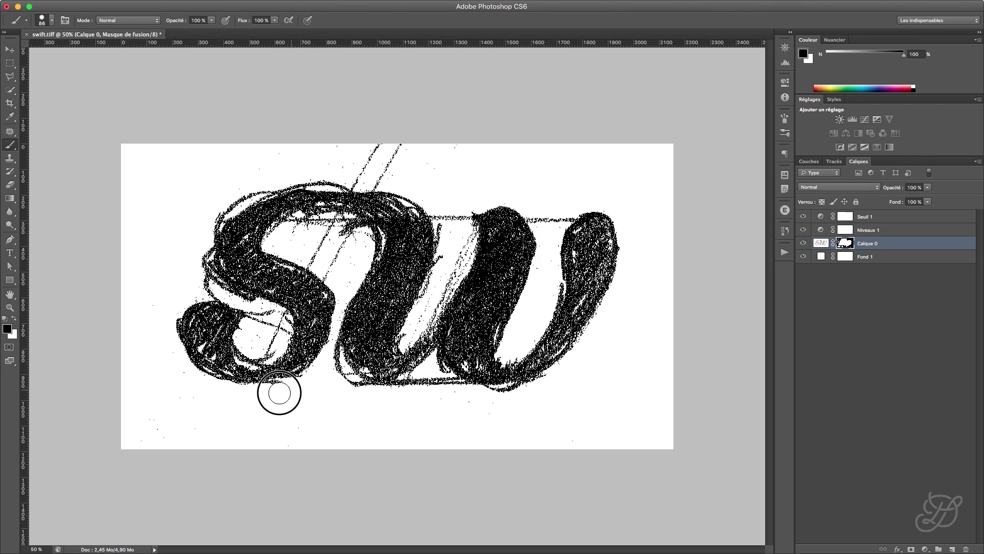
Mask out the remaining baseline marks running beneath the w
{"action": "mouse_move", "coordinate": [418, 383]}
{"action": "left_mouse_down"}
{"action": "mouse_move", "coordinate": [370, 396]}
{"action": "mouse_move", "coordinate": [407, 397]}
{"action": "mouse_move", "coordinate": [434, 384]}
{"action": "mouse_move", "coordinate": [456, 391]}
{"action": "left_mouse_up"}
{"action": "left_click", "coordinate": [497, 400]}
{"action": "left_click", "coordinate": [495, 400]}
{"action": "left_click", "coordinate": [491, 399]}
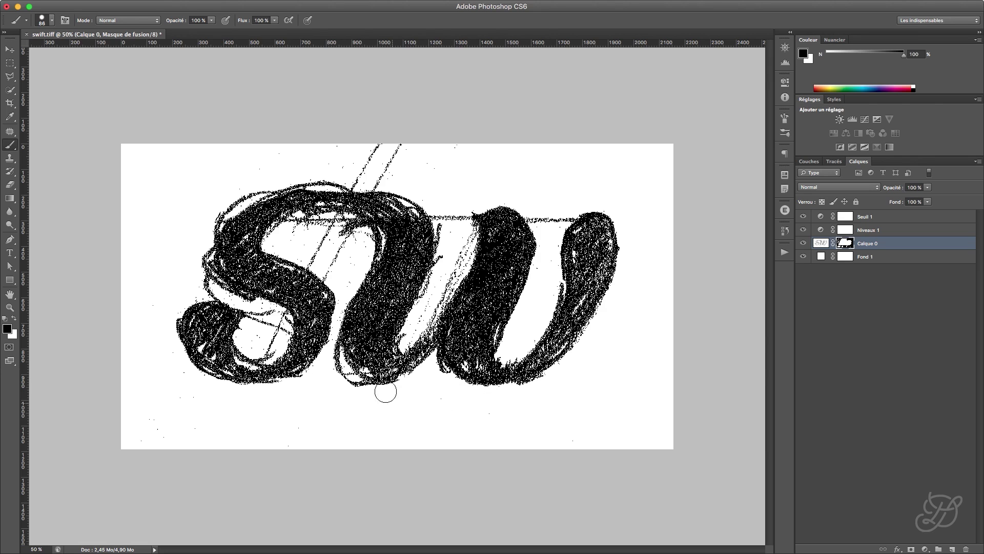
Mask out the x-height line between the w's strokes and the loose shading in its first opening, keeping the last stroke intact
{"action": "left_click_drag", "start_coordinate": [578, 378], "coordinate": [571, 221]}
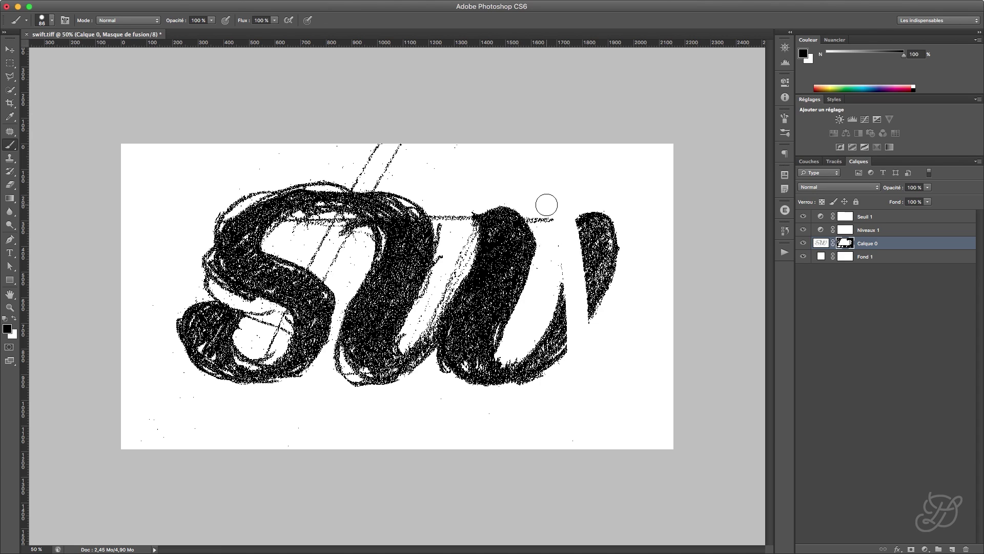
{"action": "key", "text": "x"}
{"action": "mouse_move", "coordinate": [560, 223]}
{"action": "left_mouse_down"}
{"action": "mouse_move", "coordinate": [559, 309]}
{"action": "mouse_move", "coordinate": [597, 263]}
{"action": "mouse_move", "coordinate": [560, 333]}
{"action": "mouse_move", "coordinate": [580, 327]}
{"action": "mouse_move", "coordinate": [562, 346]}
{"action": "mouse_move", "coordinate": [534, 334]}
{"action": "mouse_move", "coordinate": [566, 289]}
{"action": "mouse_move", "coordinate": [581, 223]}
{"action": "mouse_move", "coordinate": [448, 217]}
{"action": "left_mouse_up"}
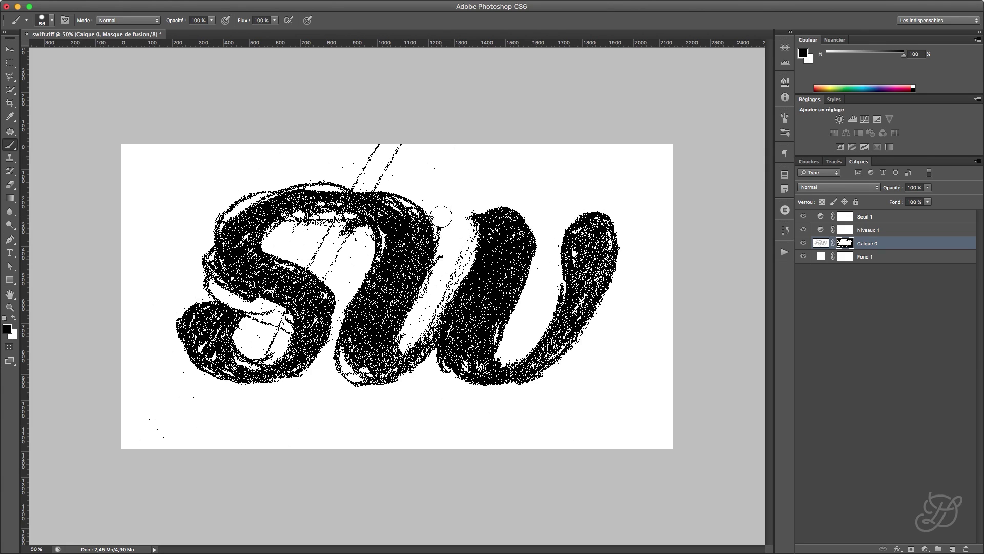
{"action": "left_click", "coordinate": [454, 270]}
{"action": "left_click_drag", "start_coordinate": [454, 271], "coordinate": [436, 294]}
{"action": "mouse_move", "coordinate": [448, 246]}
{"action": "left_mouse_down"}
{"action": "mouse_move", "coordinate": [446, 226]}
{"action": "mouse_move", "coordinate": [433, 241]}
{"action": "mouse_move", "coordinate": [450, 260]}
{"action": "mouse_move", "coordinate": [428, 300]}
{"action": "left_mouse_up"}
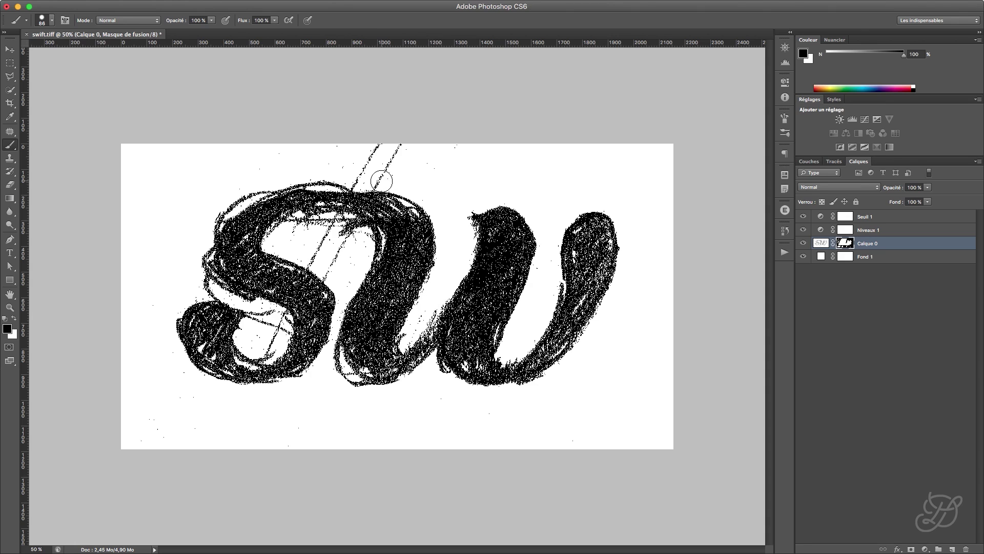
Mask out the slanted lines above and inside the s, the marks in its lower bowl, and the loose outlines along its outer curve
{"action": "mouse_move", "coordinate": [378, 180]}
{"action": "left_mouse_down"}
{"action": "mouse_move", "coordinate": [407, 135]}
{"action": "mouse_move", "coordinate": [352, 176]}
{"action": "left_mouse_up"}
{"action": "mouse_move", "coordinate": [309, 260]}
{"action": "left_mouse_down"}
{"action": "mouse_move", "coordinate": [334, 228]}
{"action": "mouse_move", "coordinate": [328, 273]}
{"action": "mouse_move", "coordinate": [334, 245]}
{"action": "mouse_move", "coordinate": [357, 234]}
{"action": "mouse_move", "coordinate": [314, 220]}
{"action": "mouse_move", "coordinate": [301, 234]}
{"action": "mouse_move", "coordinate": [301, 220]}
{"action": "mouse_move", "coordinate": [340, 220]}
{"action": "mouse_move", "coordinate": [351, 232]}
{"action": "left_mouse_up"}
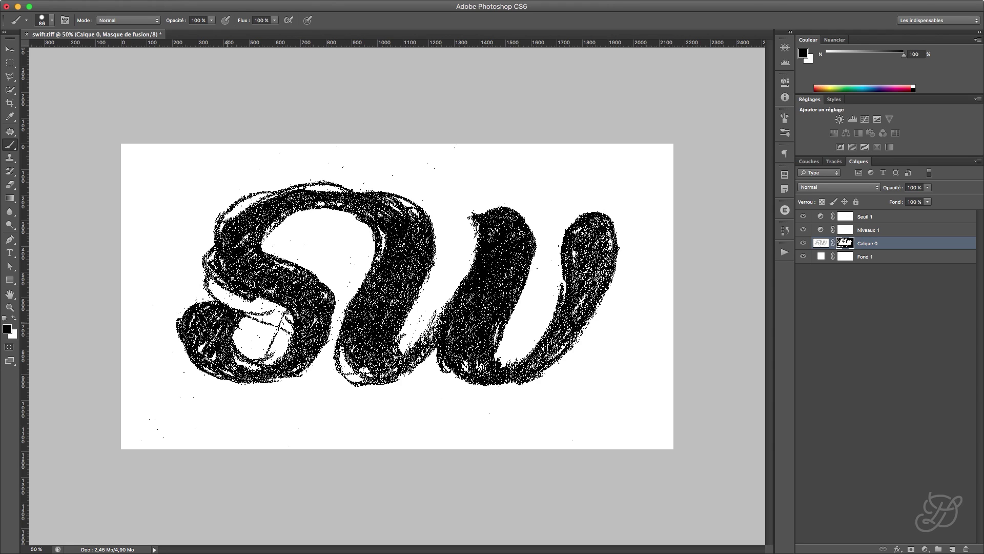
{"action": "mouse_move", "coordinate": [270, 341]}
{"action": "left_mouse_down"}
{"action": "mouse_move", "coordinate": [245, 343]}
{"action": "mouse_move", "coordinate": [261, 358]}
{"action": "mouse_move", "coordinate": [268, 335]}
{"action": "mouse_move", "coordinate": [245, 332]}
{"action": "mouse_move", "coordinate": [256, 337]}
{"action": "mouse_move", "coordinate": [257, 319]}
{"action": "mouse_move", "coordinate": [278, 330]}
{"action": "left_mouse_up"}
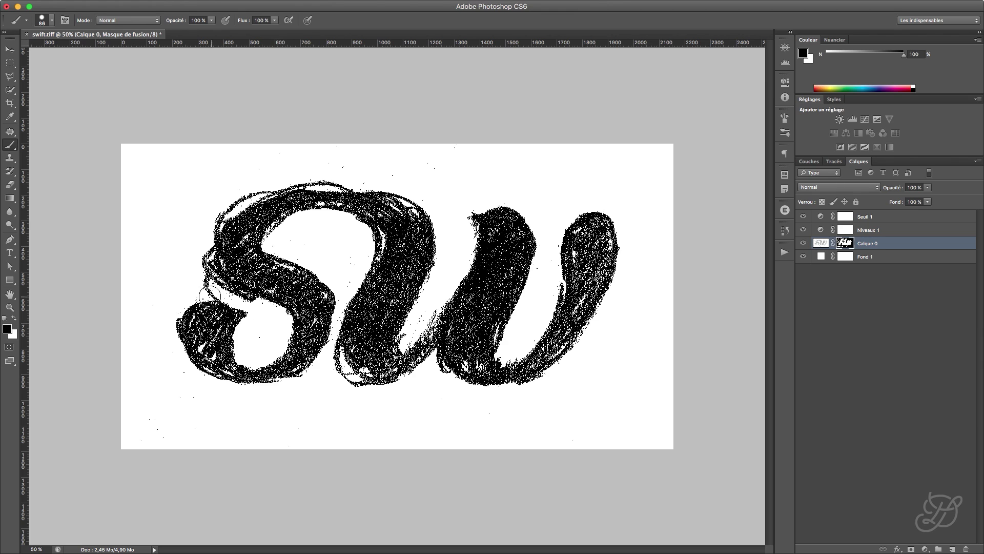
{"action": "mouse_move", "coordinate": [216, 292]}
{"action": "left_mouse_down"}
{"action": "mouse_move", "coordinate": [202, 275]}
{"action": "mouse_move", "coordinate": [211, 252]}
{"action": "left_mouse_up"}
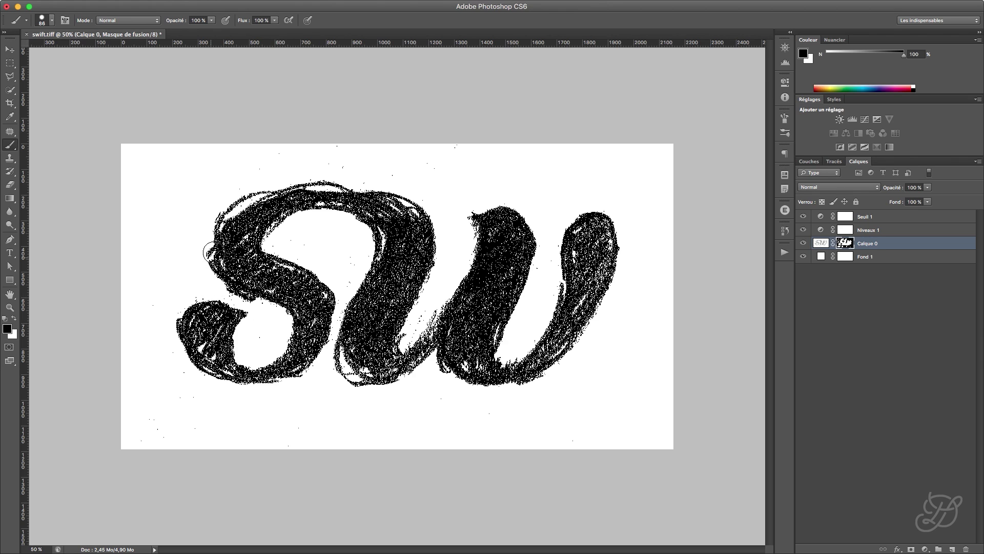
{"action": "mouse_move", "coordinate": [351, 179]}
{"action": "left_mouse_down"}
{"action": "mouse_move", "coordinate": [293, 177]}
{"action": "mouse_move", "coordinate": [240, 195]}
{"action": "mouse_move", "coordinate": [212, 217]}
{"action": "mouse_move", "coordinate": [212, 262]}
{"action": "left_mouse_up"}
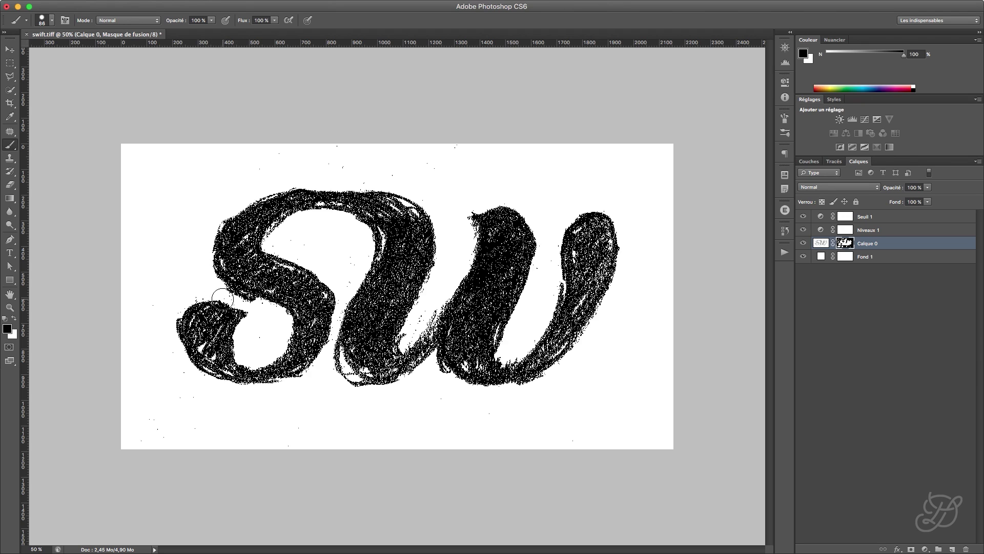
Reduce the brush to 45 px and mask out the specks above the s's lower terminal and around its outer lower side
{"action": "left_click", "coordinate": [55, 22]}
{"action": "left_click_drag", "start_coordinate": [67, 50], "coordinate": [44, 51]}
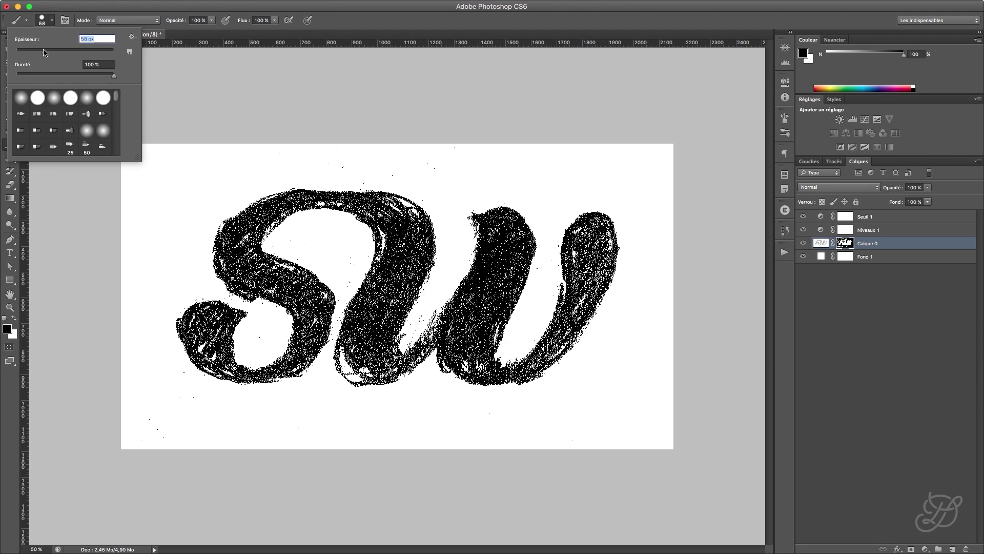
{"action": "key", "text": "Return"}
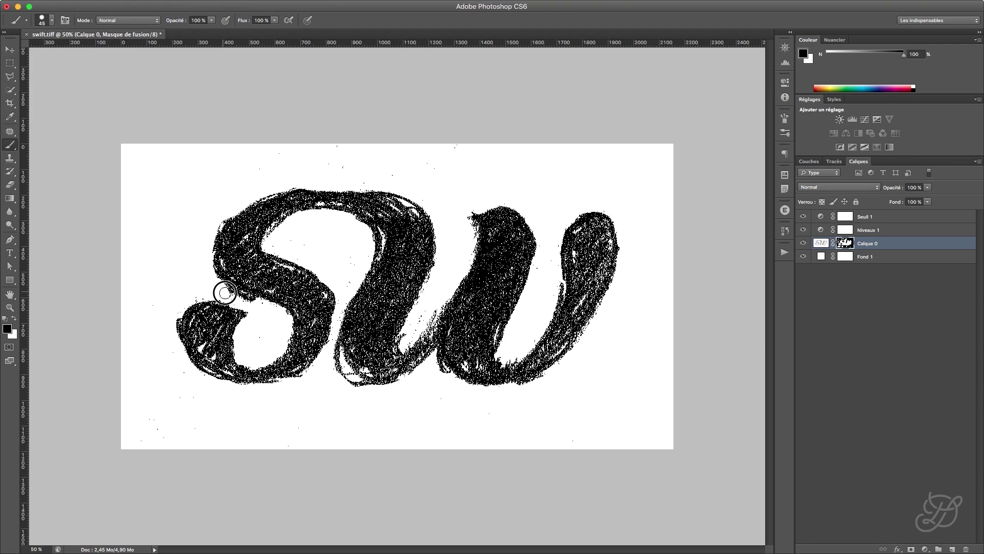
{"action": "left_click", "coordinate": [251, 304]}
{"action": "left_click_drag", "start_coordinate": [251, 305], "coordinate": [260, 303]}
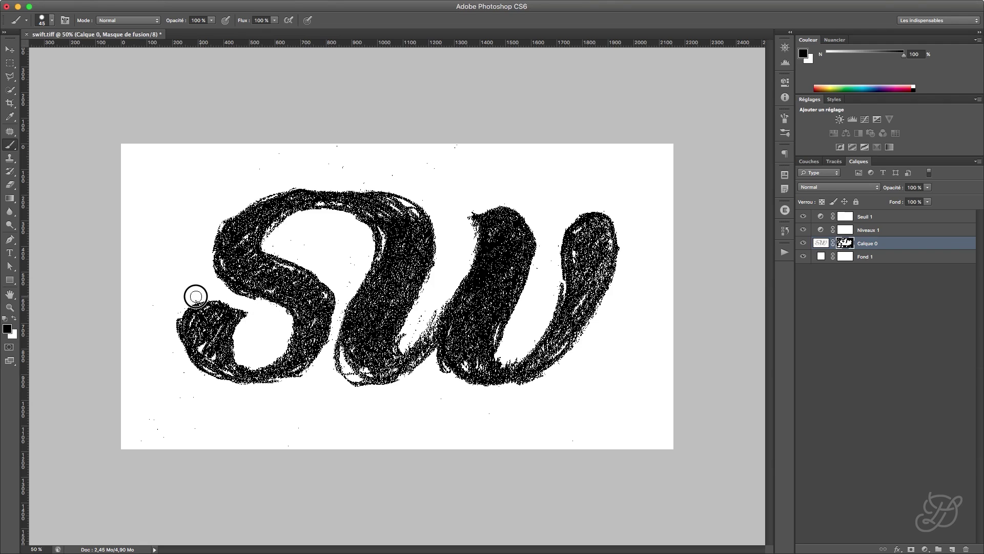
{"action": "mouse_move", "coordinate": [167, 358]}
{"action": "left_mouse_down"}
{"action": "mouse_move", "coordinate": [180, 374]}
{"action": "mouse_move", "coordinate": [174, 398]}
{"action": "mouse_move", "coordinate": [192, 395]}
{"action": "left_mouse_up"}
{"action": "mouse_move", "coordinate": [149, 419]}
{"action": "left_mouse_down"}
{"action": "mouse_move", "coordinate": [137, 441]}
{"action": "mouse_move", "coordinate": [199, 429]}
{"action": "left_mouse_up"}
Examine the letters at several magnifications against the x-height and baseline guides, and hide the guides
{"action": "left_click", "coordinate": [6, 307]}
{"action": "left_click_drag", "start_coordinate": [434, 284], "coordinate": [362, 326]}
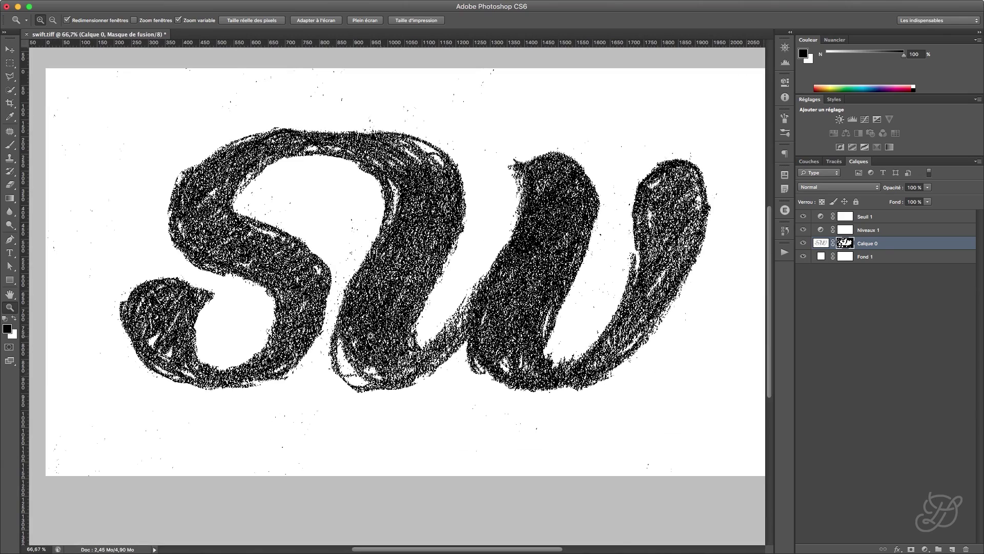
{"action": "left_click_drag", "start_coordinate": [428, 346], "coordinate": [345, 374]}
{"action": "left_click_drag", "start_coordinate": [398, 353], "coordinate": [466, 268]}
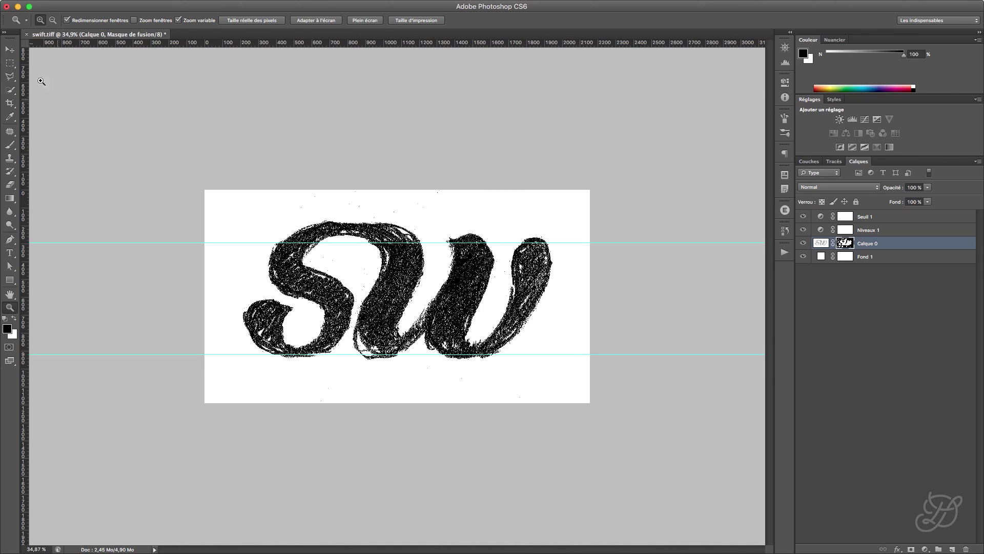
{"action": "left_click", "coordinate": [12, 51]}
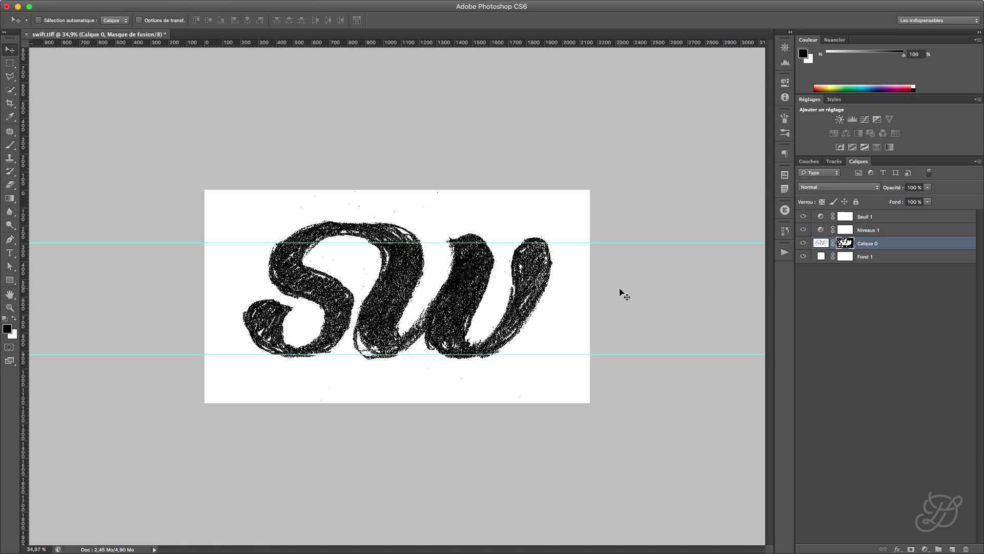
{"action": "key", "text": "super+semicolon"}
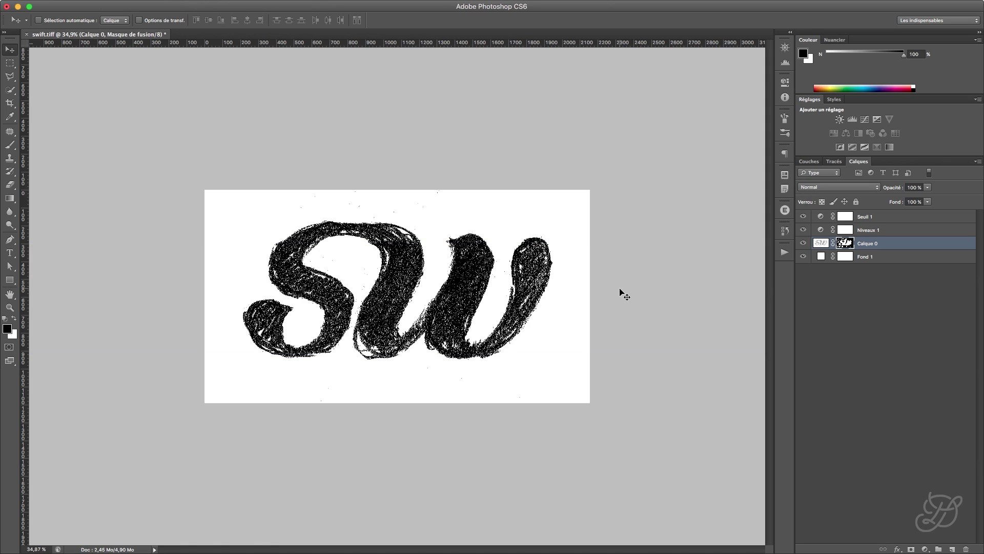
{"action": "key", "text": "super+plus"}
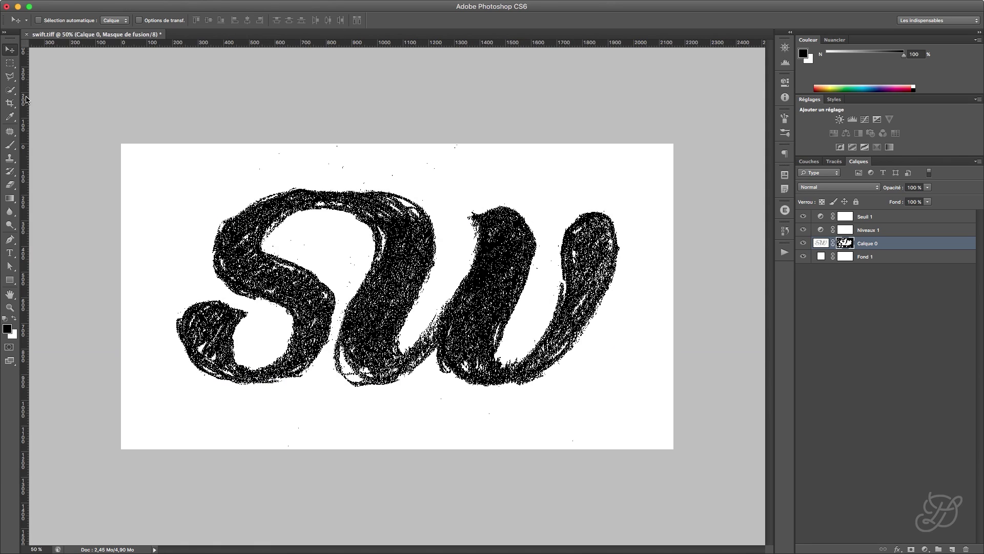
Target the image of Calque 0 instead of its mask and make a rectangular selection around the upper half of the w
{"action": "left_click", "coordinate": [821, 243]}
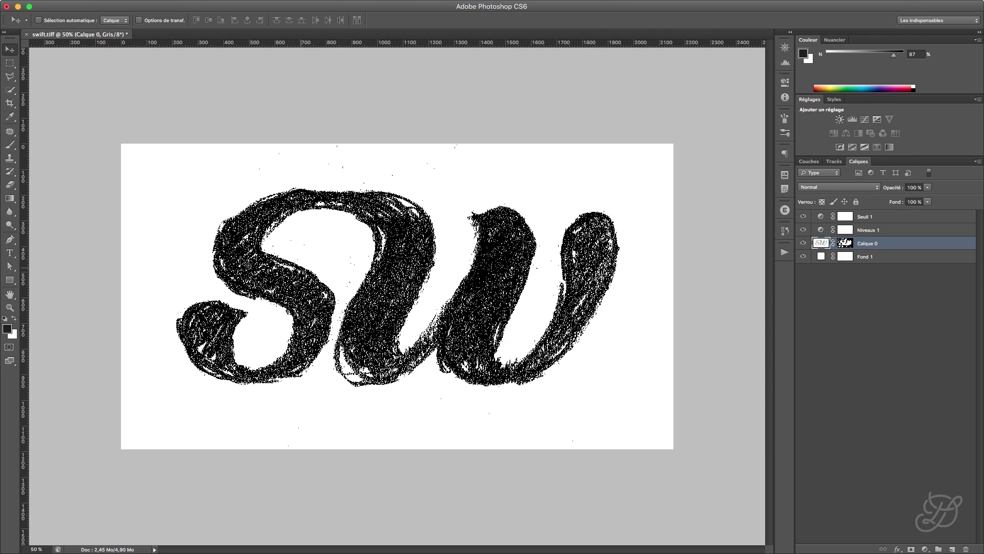
{"action": "left_click", "coordinate": [10, 62]}
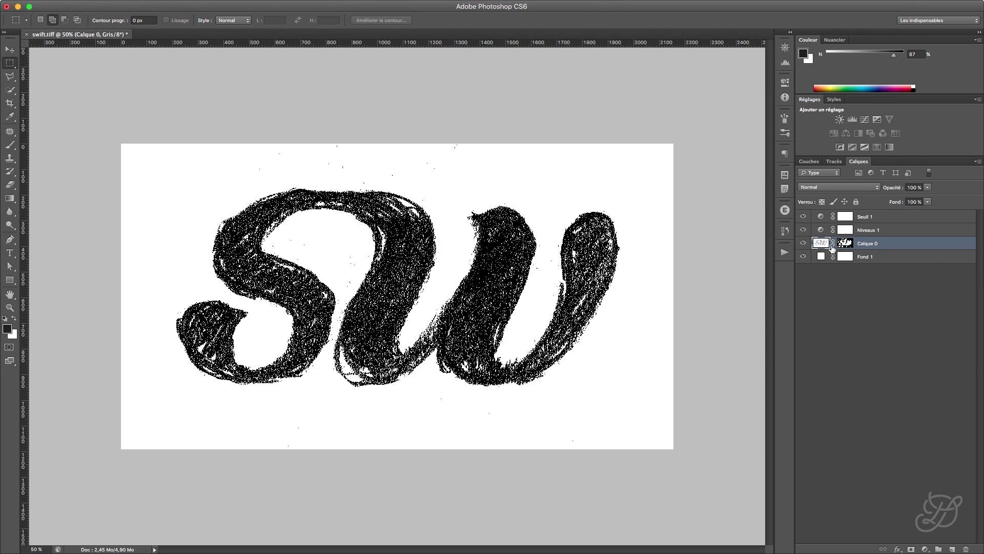
{"action": "left_click_drag", "start_coordinate": [459, 194], "coordinate": [513, 281]}
{"action": "left_click_drag", "start_coordinate": [637, 179], "coordinate": [596, 209]}
{"action": "key", "text": "super+d"}
{"action": "left_click", "coordinate": [41, 20]}
{"action": "left_click_drag", "start_coordinate": [638, 189], "coordinate": [446, 290]}
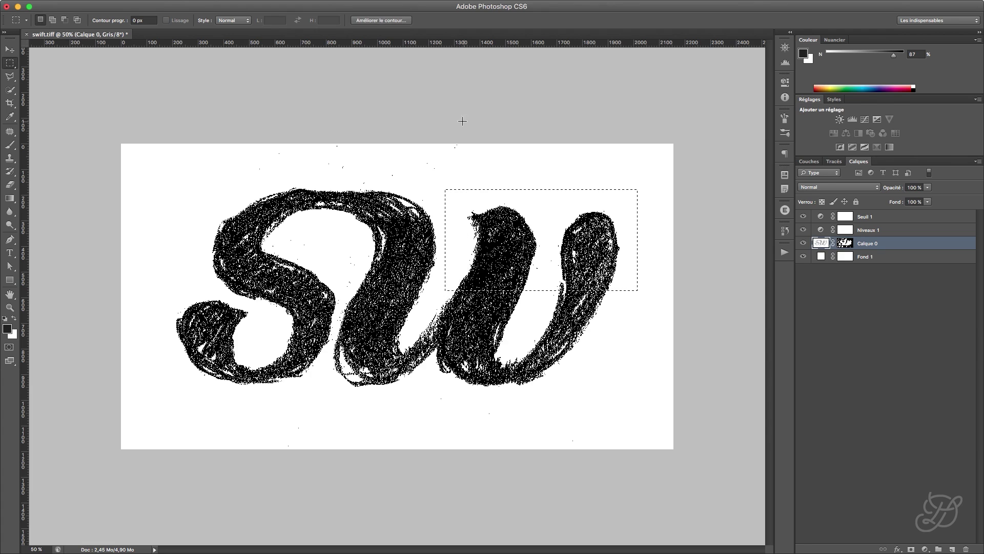
Add a horizontal guide at the top of the s and move the selected upper half of the w up towards it
{"action": "left_click_drag", "start_coordinate": [438, 49], "coordinate": [428, 189]}
{"action": "left_click", "coordinate": [10, 49]}
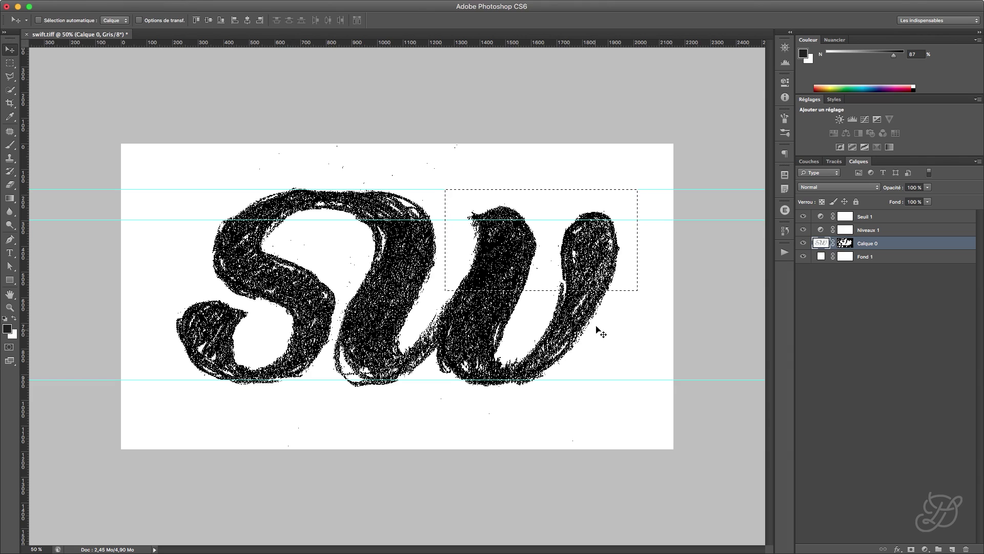
{"action": "left_click_drag", "start_coordinate": [574, 264], "coordinate": [580, 250]}
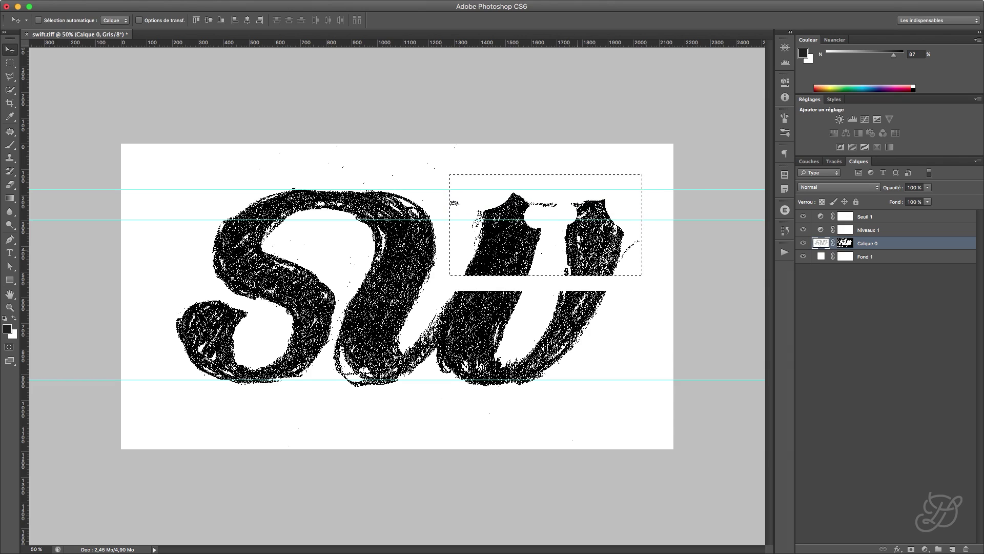
{"action": "key", "text": "super+semicolon"}
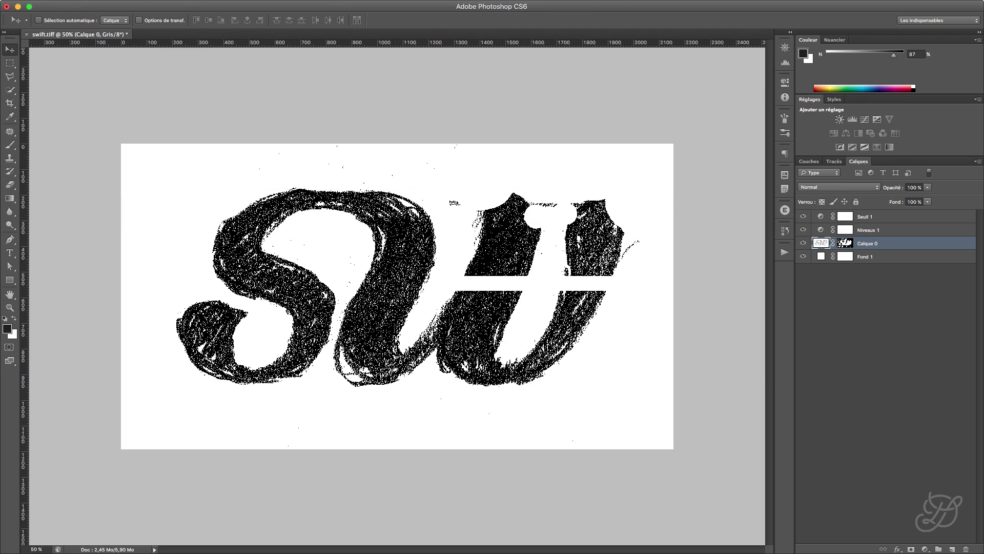
Paint white on the Calque 0 mask to reveal the cut-off tops of the w's two raised strokes
{"action": "left_click", "coordinate": [9, 145]}
{"action": "key", "text": "x"}
{"action": "key", "text": "x"}
{"action": "mouse_move", "coordinate": [501, 212]}
{"action": "left_mouse_down"}
{"action": "mouse_move", "coordinate": [479, 208]}
{"action": "mouse_move", "coordinate": [503, 191]}
{"action": "mouse_move", "coordinate": [511, 203]}
{"action": "mouse_move", "coordinate": [486, 212]}
{"action": "left_mouse_up"}
{"action": "left_click", "coordinate": [846, 247]}
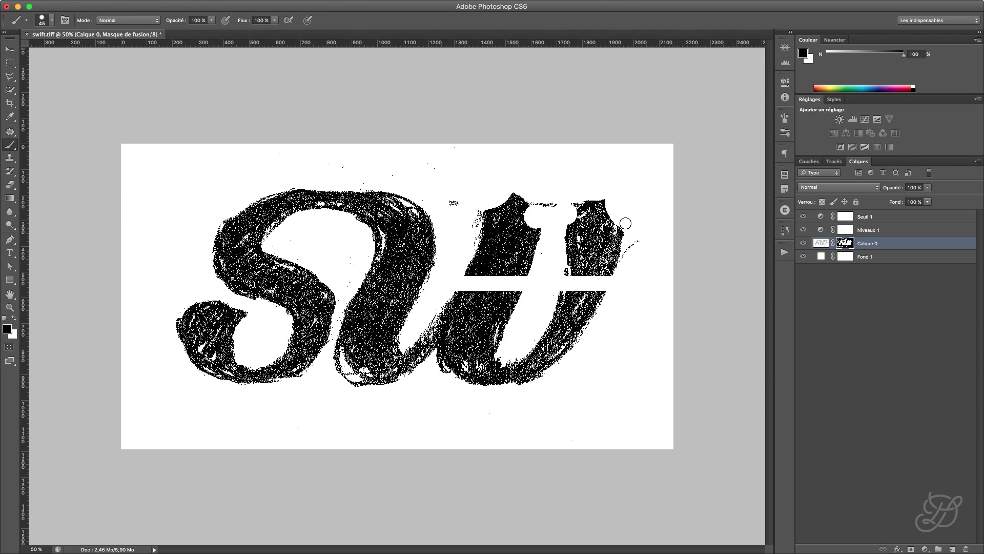
{"action": "key", "text": "x"}
{"action": "mouse_move", "coordinate": [491, 205]}
{"action": "left_mouse_down"}
{"action": "mouse_move", "coordinate": [516, 195]}
{"action": "mouse_move", "coordinate": [481, 191]}
{"action": "mouse_move", "coordinate": [464, 203]}
{"action": "mouse_move", "coordinate": [519, 197]}
{"action": "mouse_move", "coordinate": [536, 222]}
{"action": "left_mouse_up"}
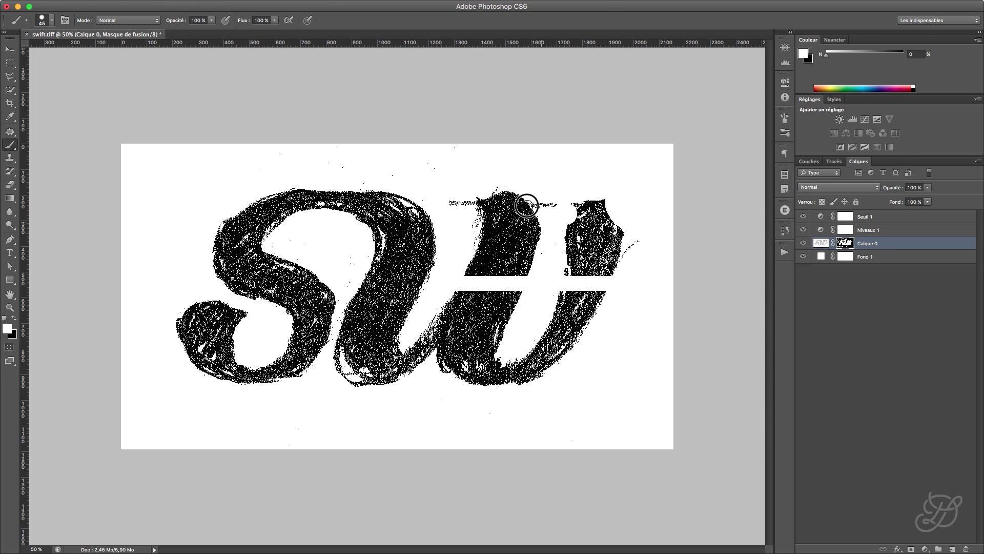
{"action": "mouse_move", "coordinate": [592, 210]}
{"action": "left_mouse_down"}
{"action": "mouse_move", "coordinate": [571, 225]}
{"action": "mouse_move", "coordinate": [617, 203]}
{"action": "mouse_move", "coordinate": [620, 226]}
{"action": "mouse_move", "coordinate": [609, 207]}
{"action": "mouse_move", "coordinate": [630, 215]}
{"action": "mouse_move", "coordinate": [624, 241]}
{"action": "mouse_move", "coordinate": [621, 210]}
{"action": "left_mouse_up"}
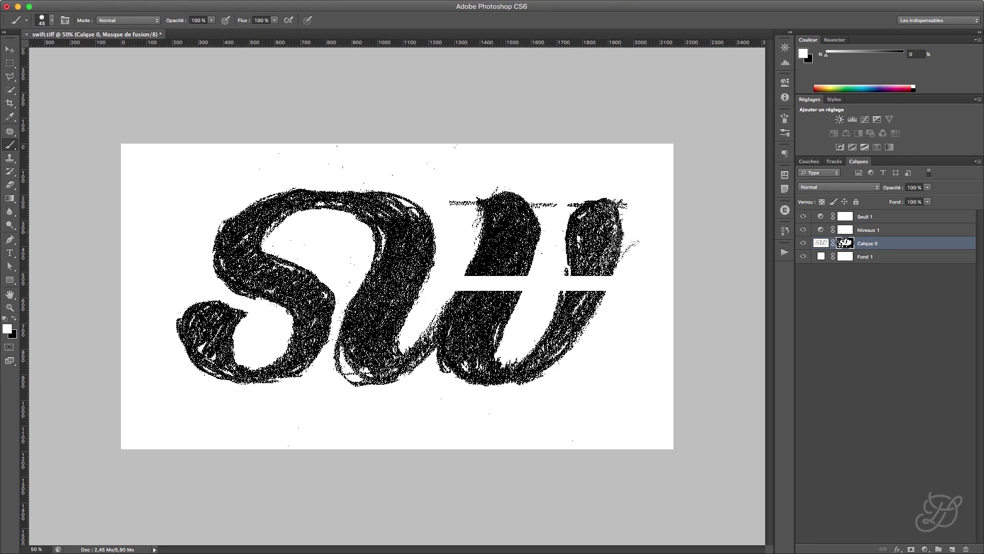
Paint black on the Calque 0 mask to hide the x-height line around the w's tops and the stray marks beside its last stroke
{"action": "key", "text": "x"}
{"action": "left_click_drag", "start_coordinate": [472, 202], "coordinate": [454, 201]}
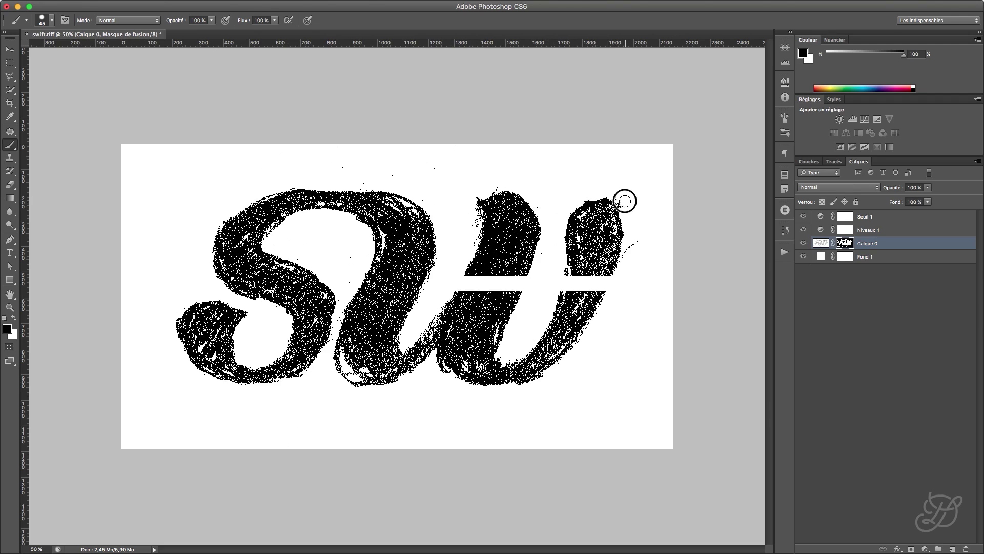
{"action": "mouse_move", "coordinate": [624, 205]}
{"action": "left_mouse_down"}
{"action": "mouse_move", "coordinate": [636, 233]}
{"action": "mouse_move", "coordinate": [628, 260]}
{"action": "mouse_move", "coordinate": [629, 240]}
{"action": "left_mouse_up"}
{"action": "left_click", "coordinate": [8, 49]}
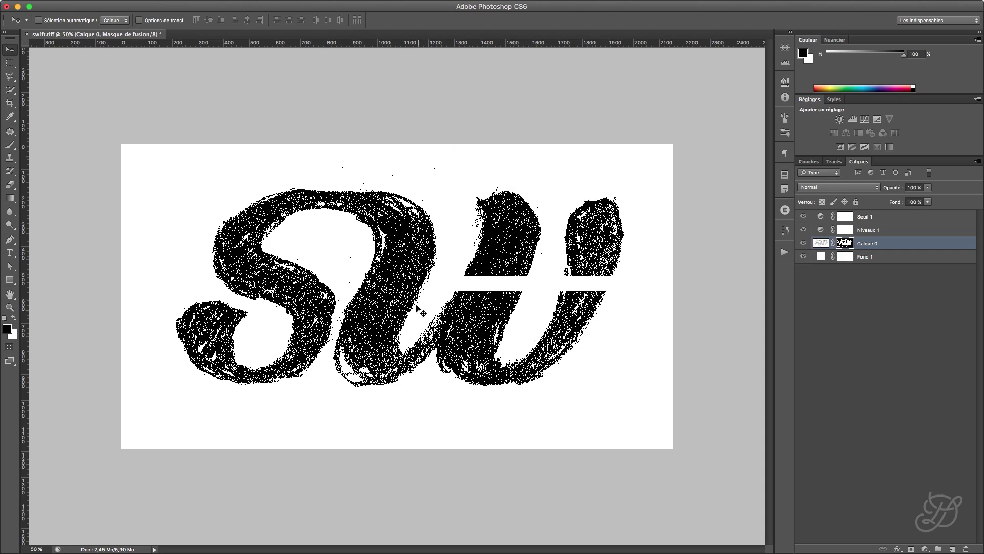
Create a new layer above Calque 0 and paint dark fill across the gaps in the w's two cut strokes
{"action": "left_click", "coordinate": [952, 549]}
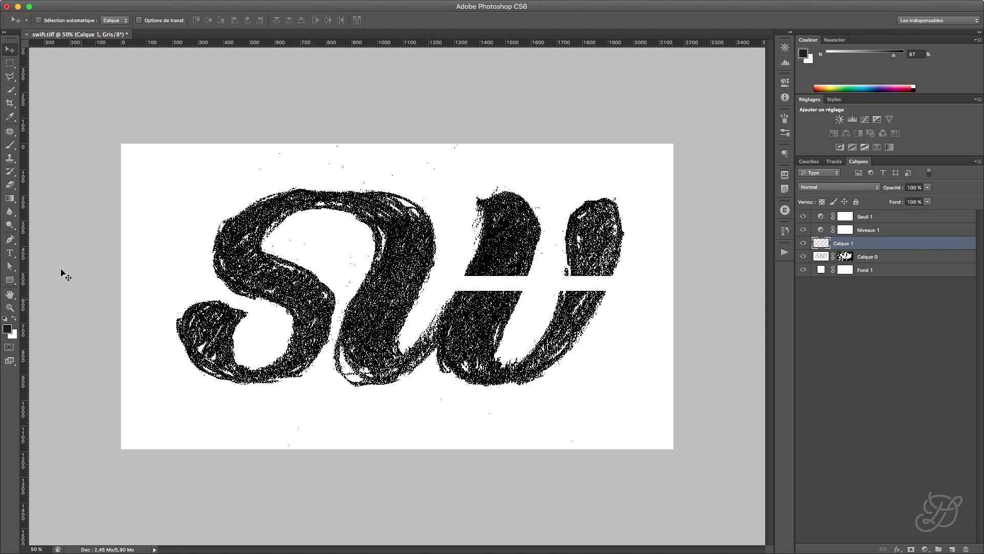
{"action": "left_click", "coordinate": [10, 145]}
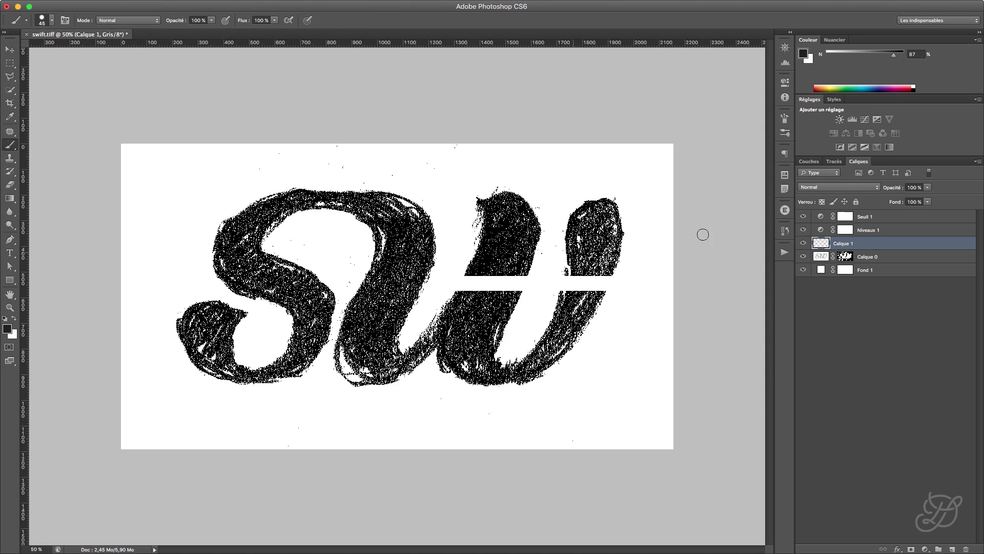
{"action": "mouse_move", "coordinate": [507, 276]}
{"action": "left_mouse_down"}
{"action": "mouse_move", "coordinate": [492, 296]}
{"action": "mouse_move", "coordinate": [521, 271]}
{"action": "mouse_move", "coordinate": [518, 284]}
{"action": "mouse_move", "coordinate": [484, 279]}
{"action": "mouse_move", "coordinate": [480, 295]}
{"action": "mouse_move", "coordinate": [494, 285]}
{"action": "mouse_move", "coordinate": [466, 299]}
{"action": "mouse_move", "coordinate": [470, 277]}
{"action": "mouse_move", "coordinate": [461, 293]}
{"action": "mouse_move", "coordinate": [475, 291]}
{"action": "left_mouse_up"}
{"action": "mouse_move", "coordinate": [595, 274]}
{"action": "left_mouse_down"}
{"action": "mouse_move", "coordinate": [599, 273]}
{"action": "mouse_move", "coordinate": [591, 299]}
{"action": "mouse_move", "coordinate": [607, 274]}
{"action": "mouse_move", "coordinate": [594, 291]}
{"action": "mouse_move", "coordinate": [604, 275]}
{"action": "mouse_move", "coordinate": [582, 280]}
{"action": "mouse_move", "coordinate": [587, 273]}
{"action": "mouse_move", "coordinate": [577, 297]}
{"action": "mouse_move", "coordinate": [577, 276]}
{"action": "mouse_move", "coordinate": [567, 293]}
{"action": "mouse_move", "coordinate": [571, 278]}
{"action": "mouse_move", "coordinate": [565, 300]}
{"action": "mouse_move", "coordinate": [562, 279]}
{"action": "left_mouse_up"}
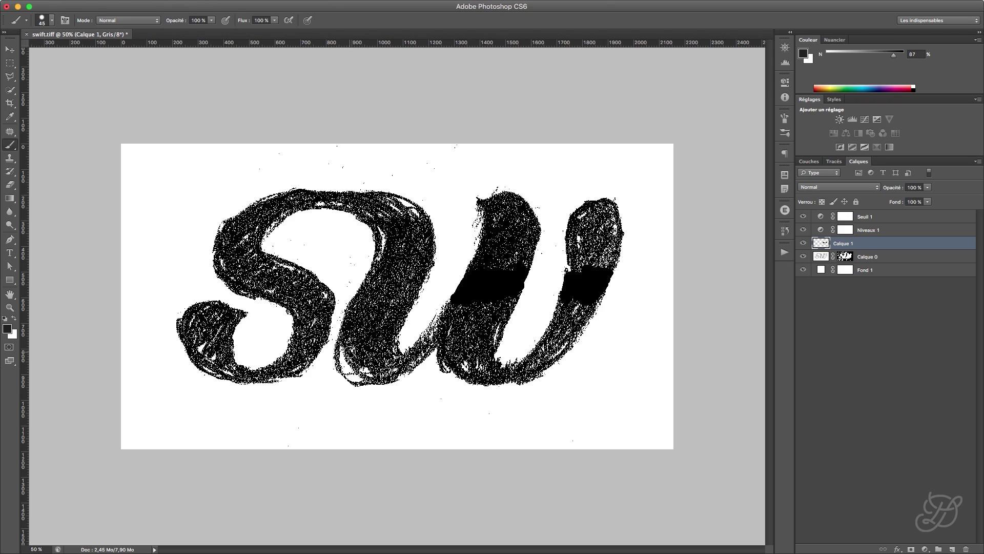
Paint over the light gaps in the base of the w's first two stems, the arch joining the s, and the top of the last stroke
{"action": "mouse_move", "coordinate": [342, 348]}
{"action": "left_mouse_down"}
{"action": "mouse_move", "coordinate": [349, 369]}
{"action": "mouse_move", "coordinate": [380, 374]}
{"action": "mouse_move", "coordinate": [361, 377]}
{"action": "mouse_move", "coordinate": [369, 371]}
{"action": "left_mouse_up"}
{"action": "mouse_move", "coordinate": [382, 262]}
{"action": "left_mouse_down"}
{"action": "mouse_move", "coordinate": [378, 221]}
{"action": "mouse_move", "coordinate": [368, 229]}
{"action": "mouse_move", "coordinate": [322, 202]}
{"action": "mouse_move", "coordinate": [406, 210]}
{"action": "mouse_move", "coordinate": [377, 200]}
{"action": "left_mouse_up"}
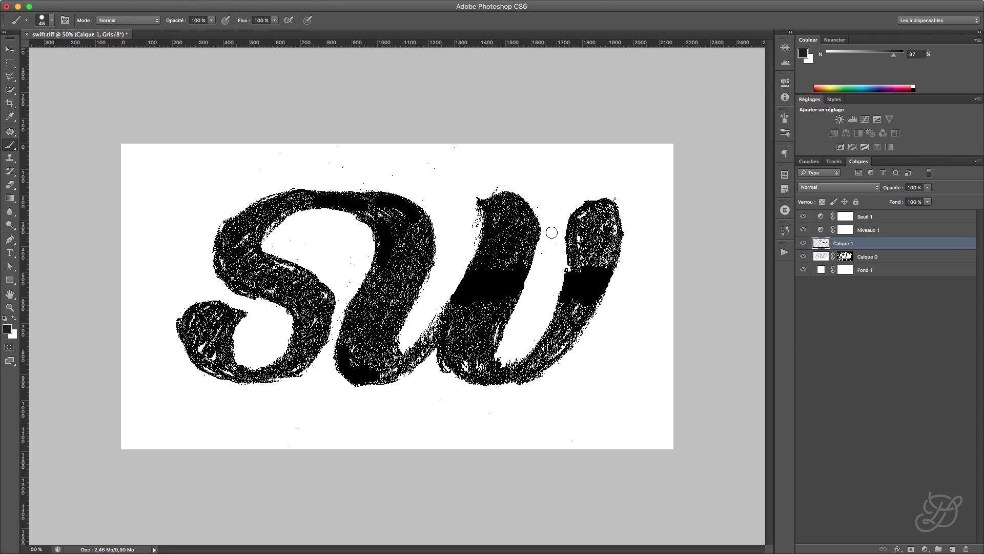
{"action": "left_click_drag", "start_coordinate": [464, 371], "coordinate": [481, 366]}
{"action": "left_click", "coordinate": [457, 341]}
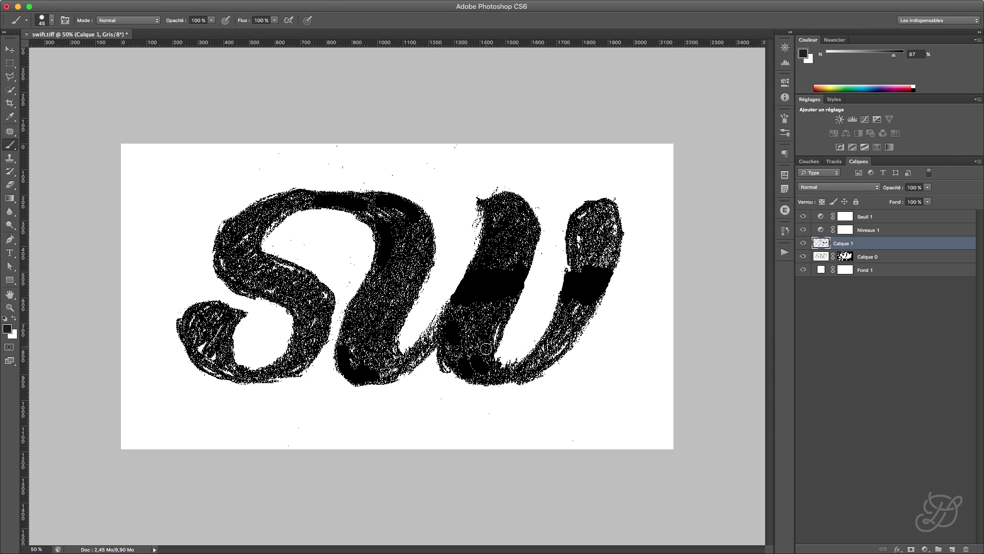
{"action": "left_click_drag", "start_coordinate": [585, 216], "coordinate": [580, 251]}
{"action": "left_click_drag", "start_coordinate": [616, 222], "coordinate": [612, 237]}
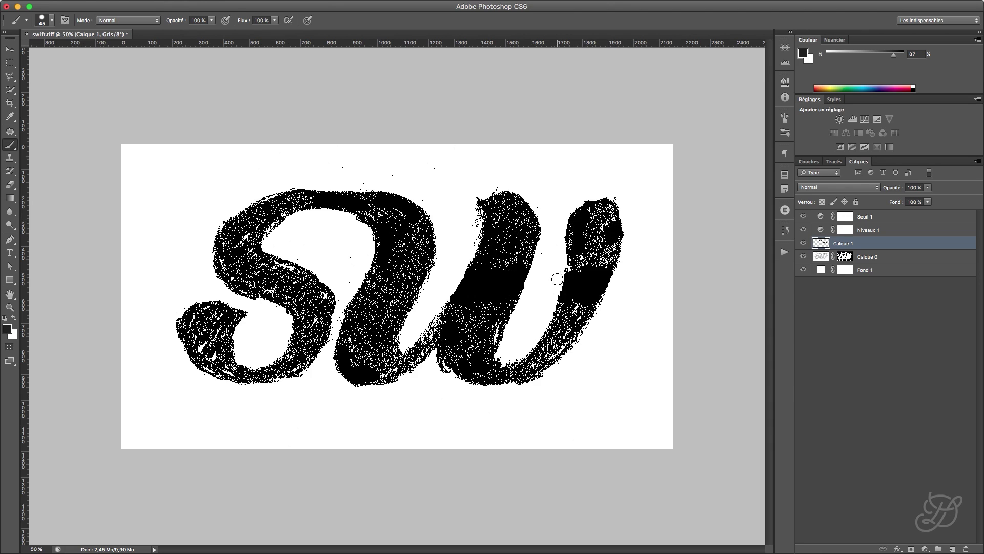
Use the Crop tool's Dribbble 4 x 3 preset to extend the canvas on all sides of the lettering, and apply it
{"action": "left_click", "coordinate": [10, 307]}
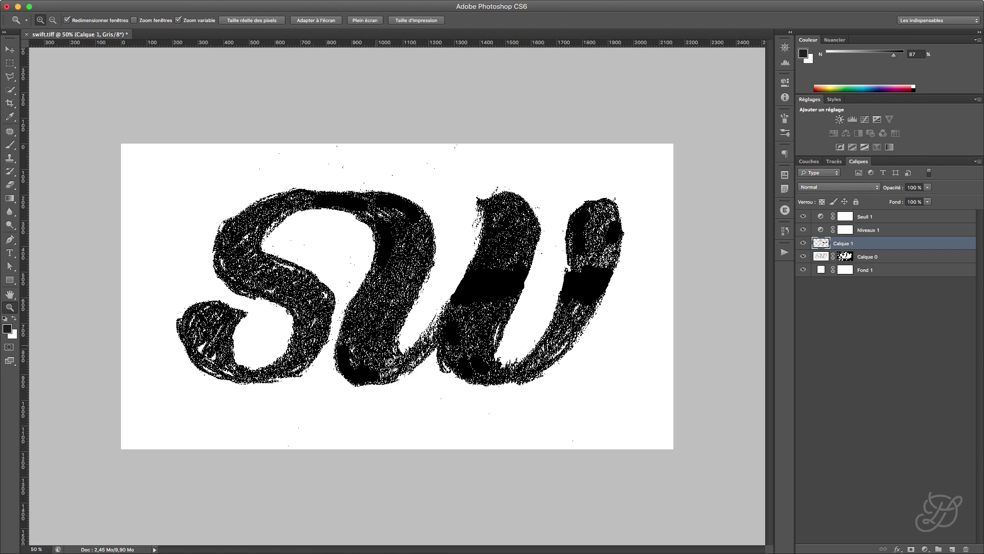
{"action": "left_click_drag", "start_coordinate": [446, 352], "coordinate": [372, 370]}
{"action": "left_click_drag", "start_coordinate": [405, 340], "coordinate": [434, 304]}
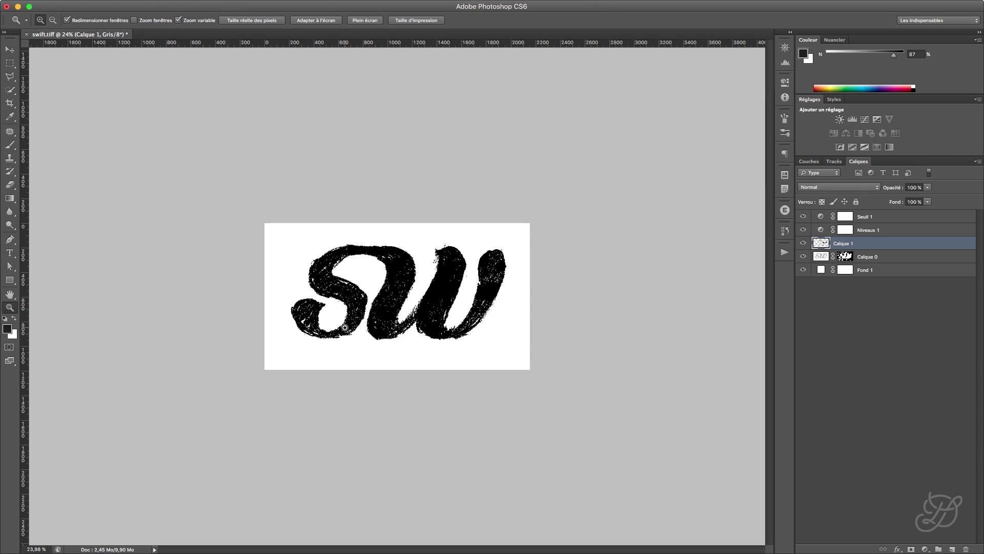
{"action": "left_click_drag", "start_coordinate": [377, 328], "coordinate": [428, 312]}
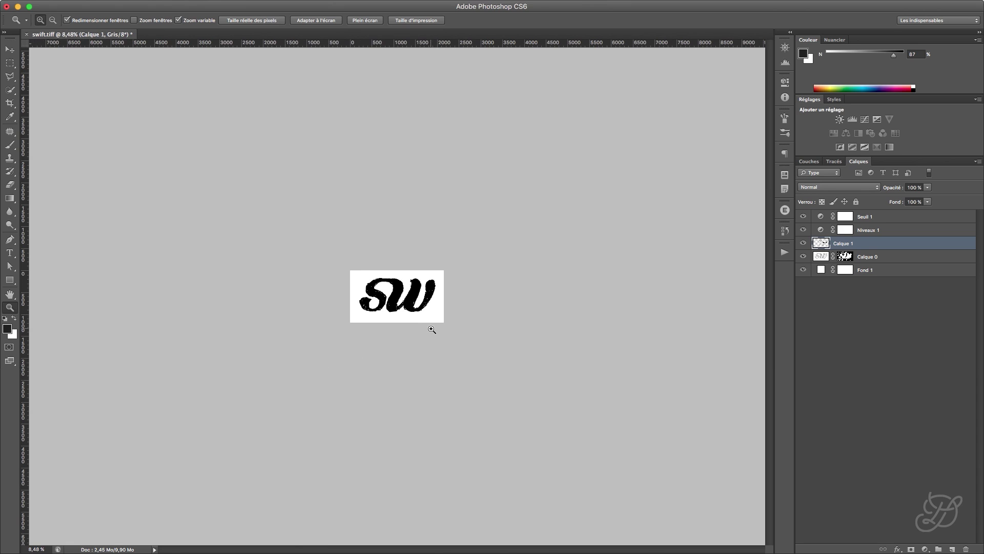
{"action": "left_click_drag", "start_coordinate": [427, 305], "coordinate": [345, 369]}
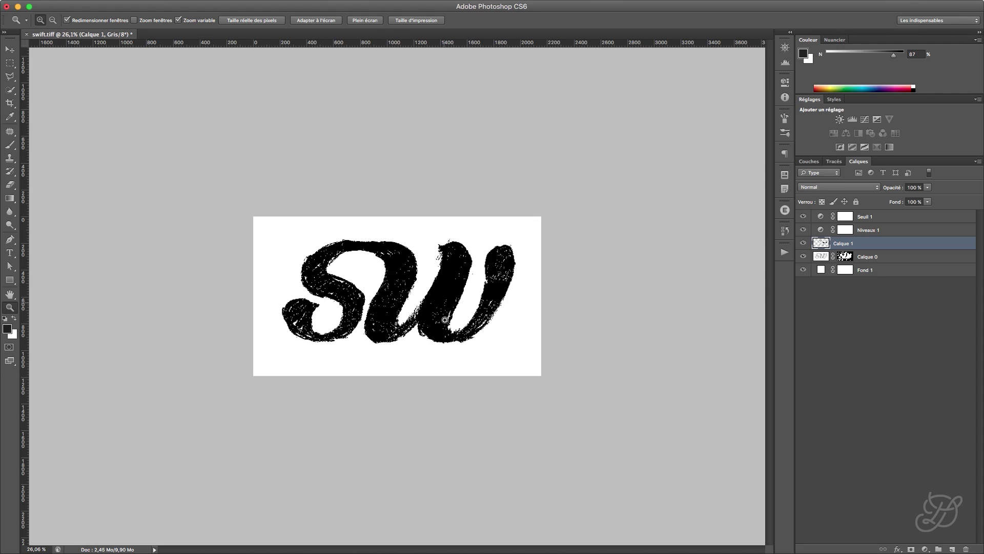
{"action": "left_click", "coordinate": [9, 103]}
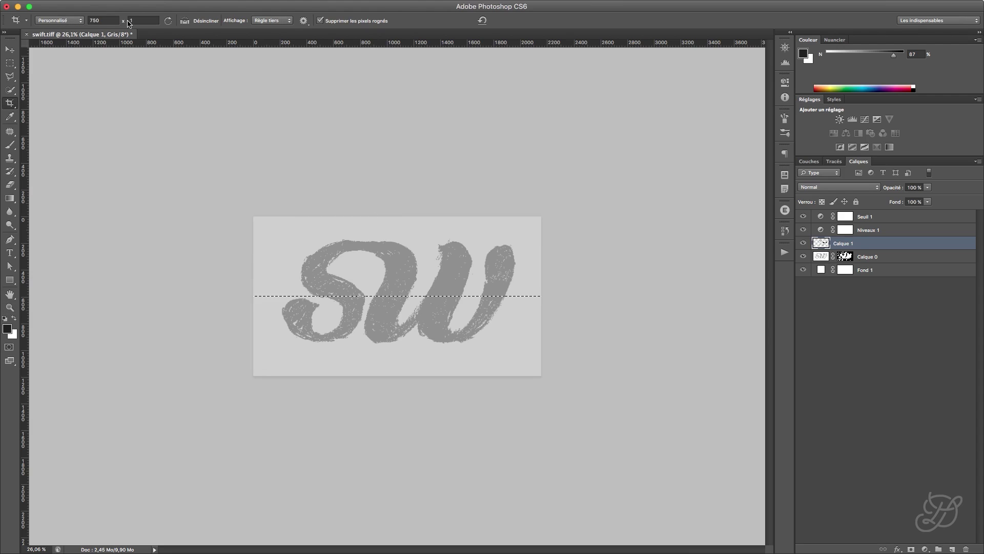
{"action": "left_click", "coordinate": [79, 21]}
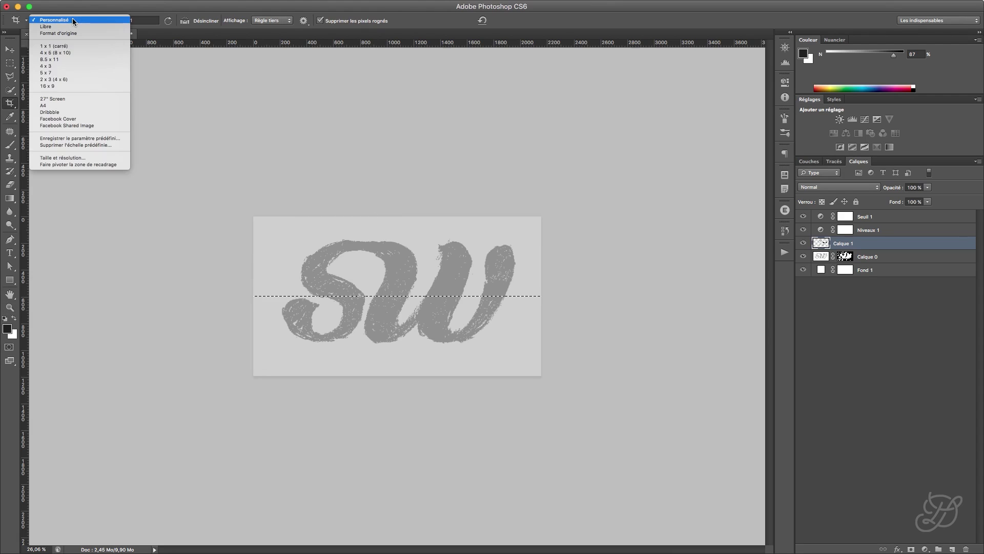
{"action": "left_click", "coordinate": [76, 112]}
{"action": "left_click_drag", "start_coordinate": [505, 217], "coordinate": [646, 110]}
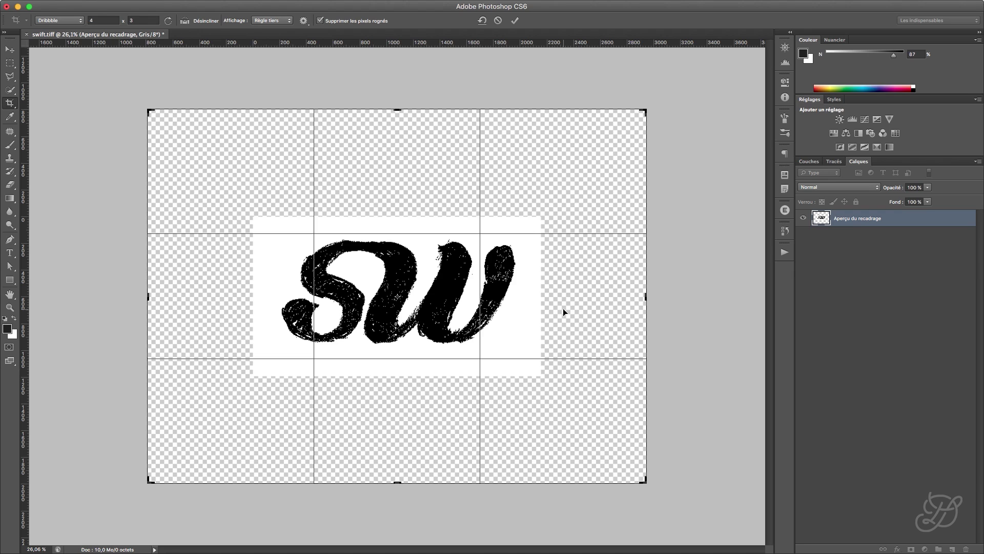
{"action": "key", "text": "Return"}
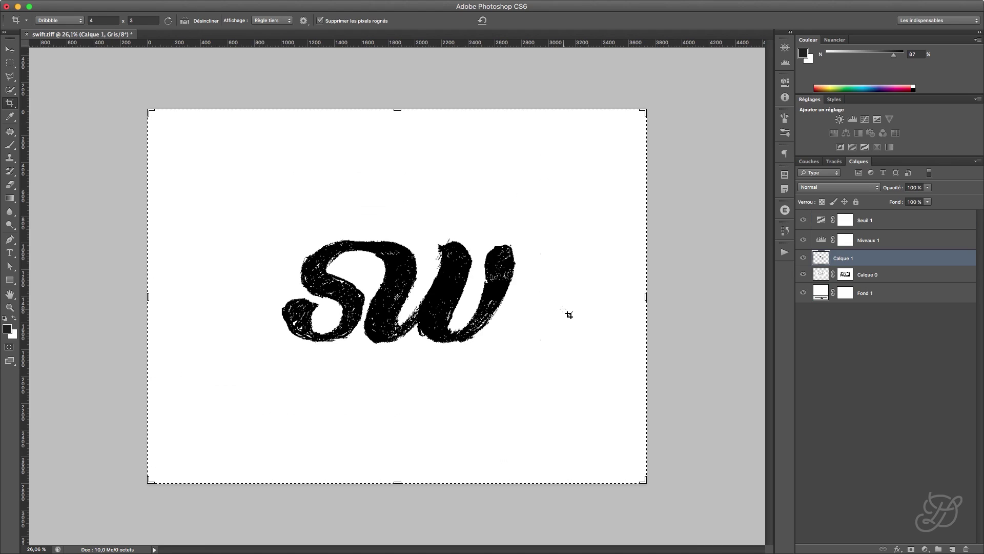
Zoom out to examine the lettering at reduced size on the enlarged canvas
{"action": "key", "text": "v"}
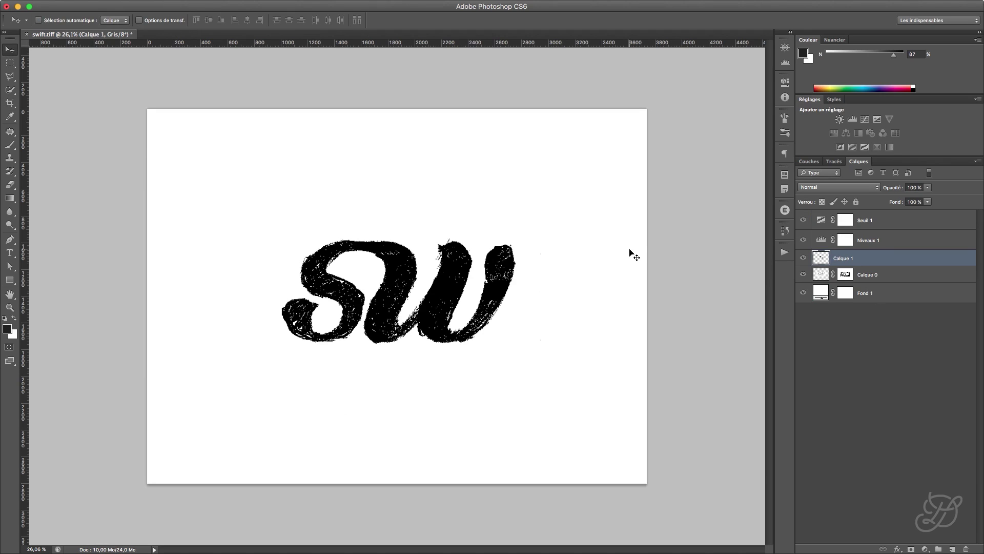
{"action": "key", "text": "super+minus"}
{"action": "key", "text": "super+minus"}
{"action": "key", "text": "super+minus"}
{"action": "key", "text": "super+minus"}
{"action": "key", "text": "super+minus"}
{"action": "key", "text": "super+minus"}
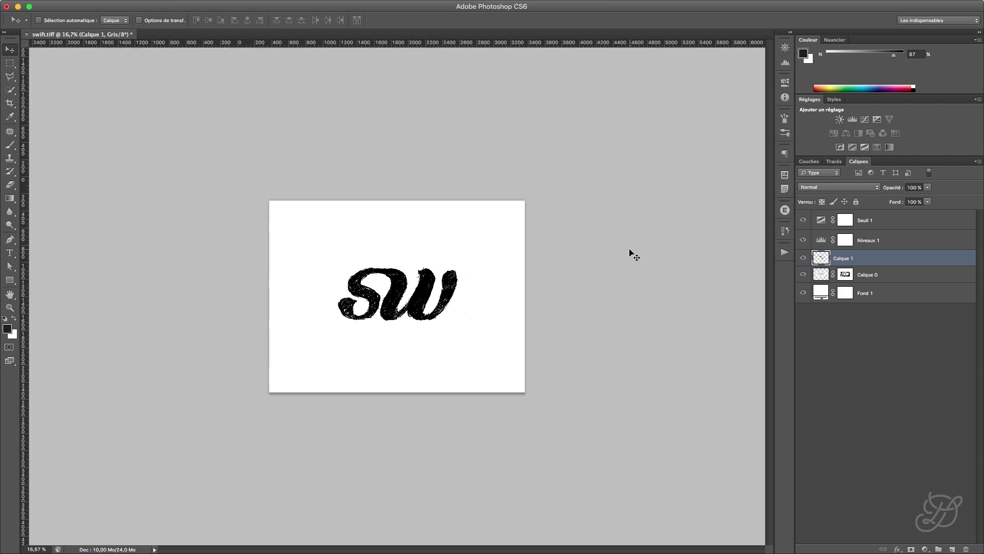
Examine the sw lettering at several magnifications, from thumbnail size to close-up, to judge its overall shape and legibility
{"action": "key", "text": "super+minus"}
{"action": "key", "text": "super+minus"}
{"action": "key", "text": "super+minus"}
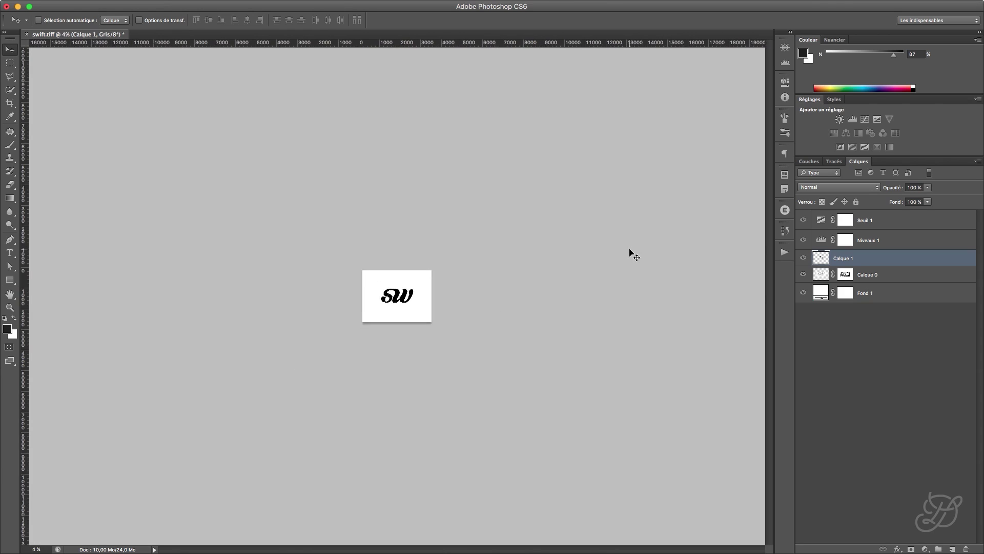
{"action": "key", "text": "super+0"}
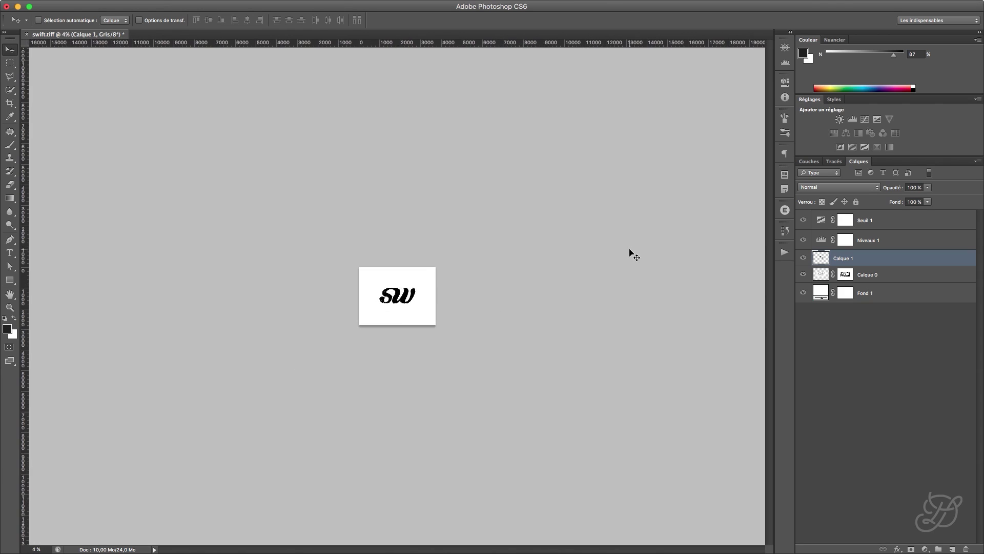
{"action": "key", "text": "super+plus"}
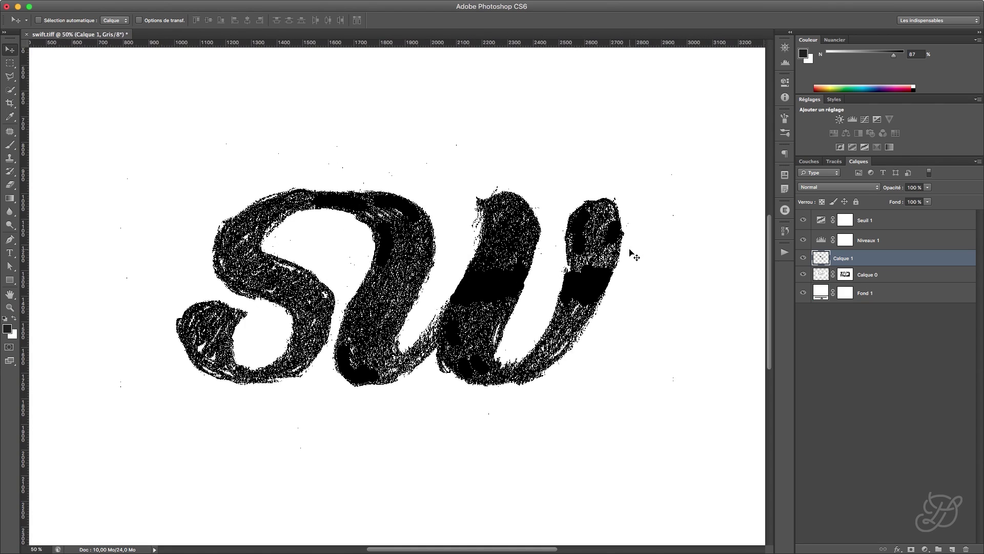
{"action": "key", "text": "super+minus"}
{"action": "key", "text": "super+minus"}
{"action": "key", "text": "super+minus"}
{"action": "key", "text": "super+minus"}
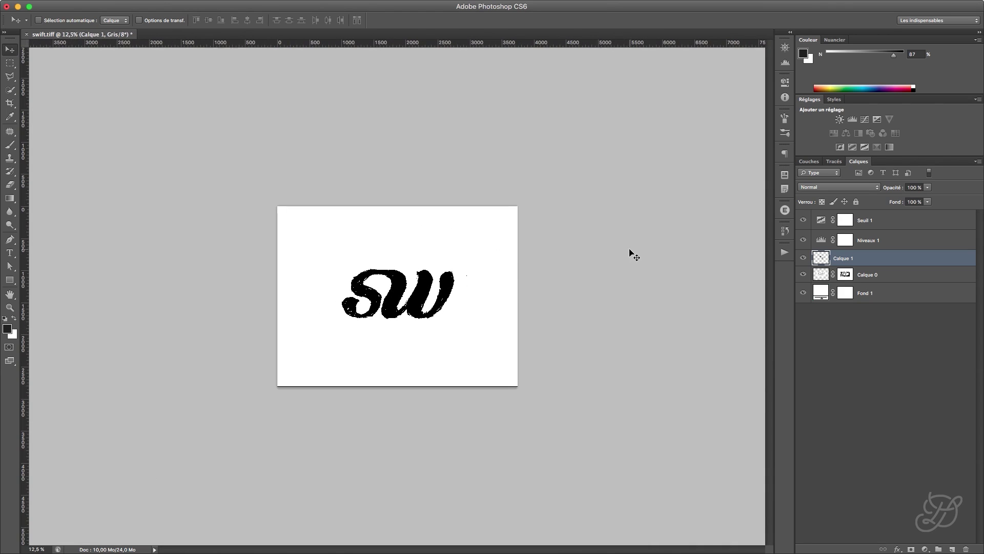
{"action": "left_click", "coordinate": [14, 309]}
{"action": "left_click", "coordinate": [463, 309]}
{"action": "left_click", "coordinate": [456, 290]}
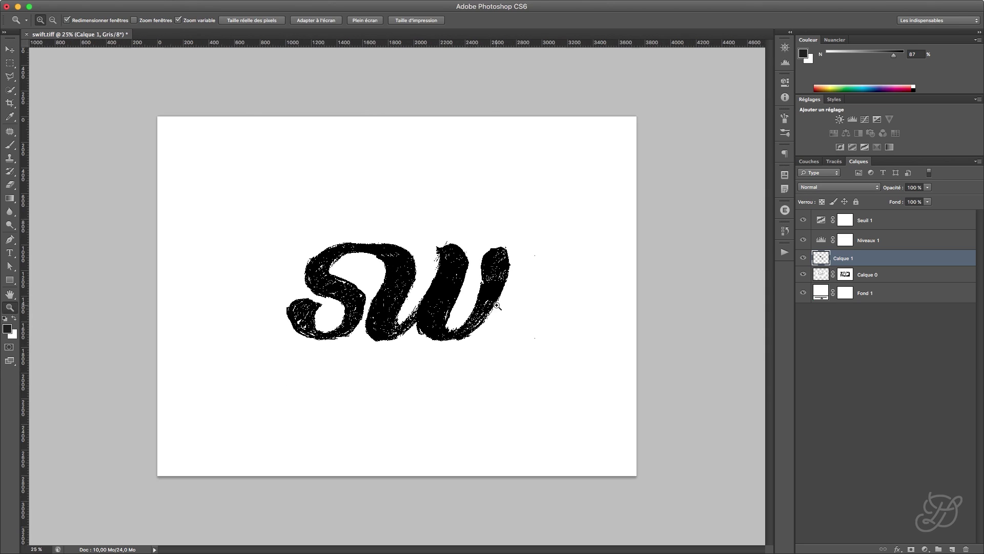
{"action": "left_click", "coordinate": [492, 310]}
{"action": "left_click_drag", "start_coordinate": [507, 288], "coordinate": [513, 282]}
{"action": "scroll", "coordinate": [424, 302], "scroll_direction": "left", "scroll_amount": 5}
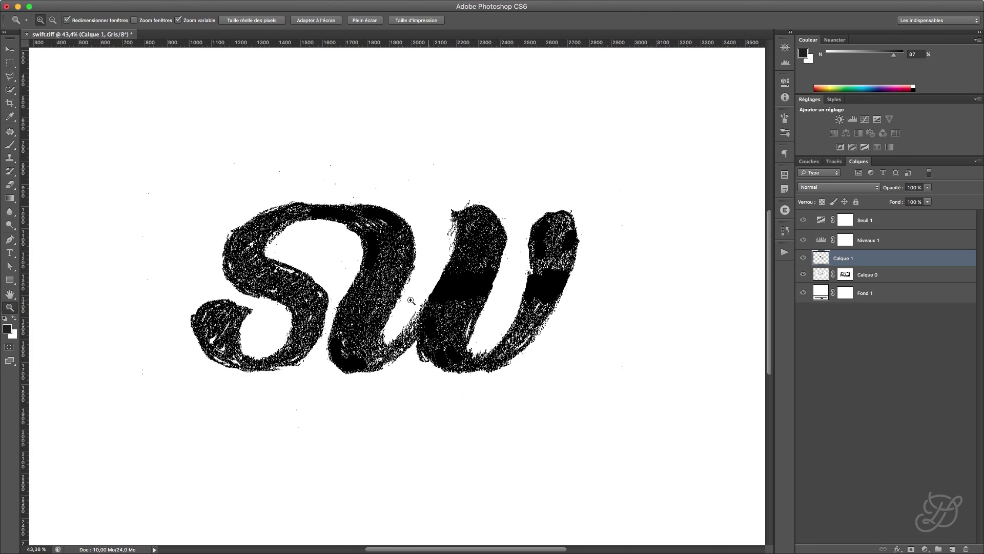
{"action": "scroll", "coordinate": [424, 301], "scroll_direction": "right", "scroll_amount": 4}
{"action": "left_click_drag", "start_coordinate": [412, 293], "coordinate": [344, 326]}
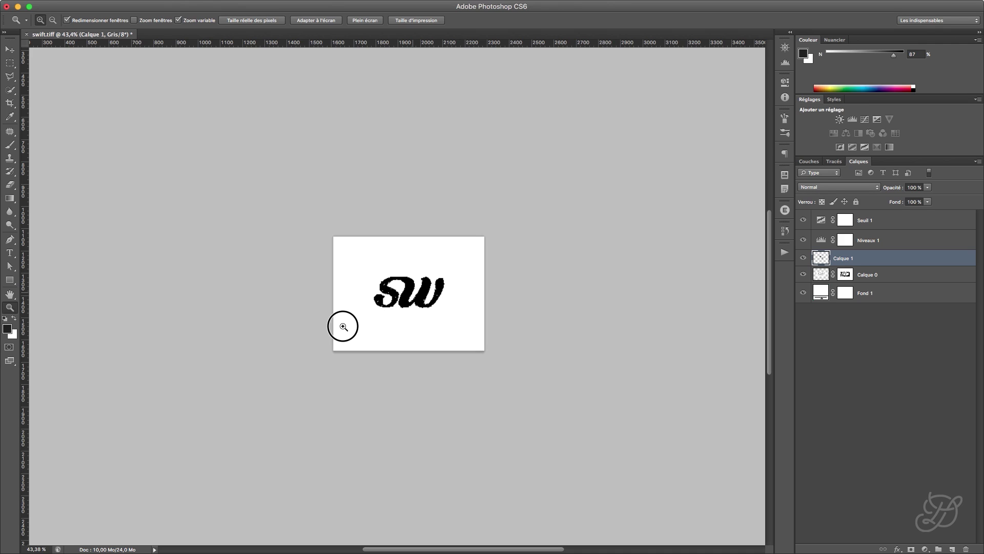
{"action": "left_click_drag", "start_coordinate": [344, 326], "coordinate": [341, 327]}
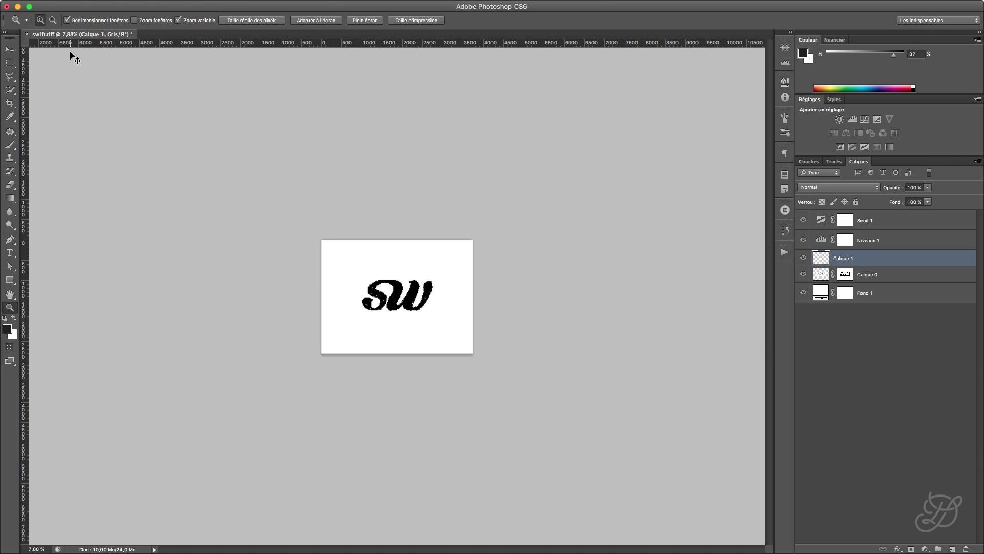
Save the document as a layered TIFF with LZW image compression, Macintosh format and RLE layer compression
{"action": "key", "text": "super+s"}
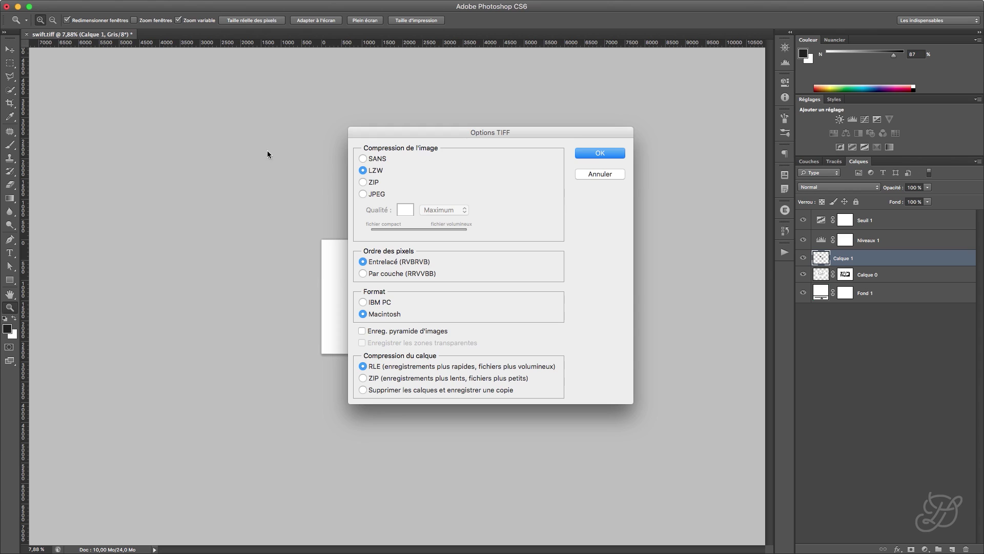
{"action": "left_click", "coordinate": [600, 154]}
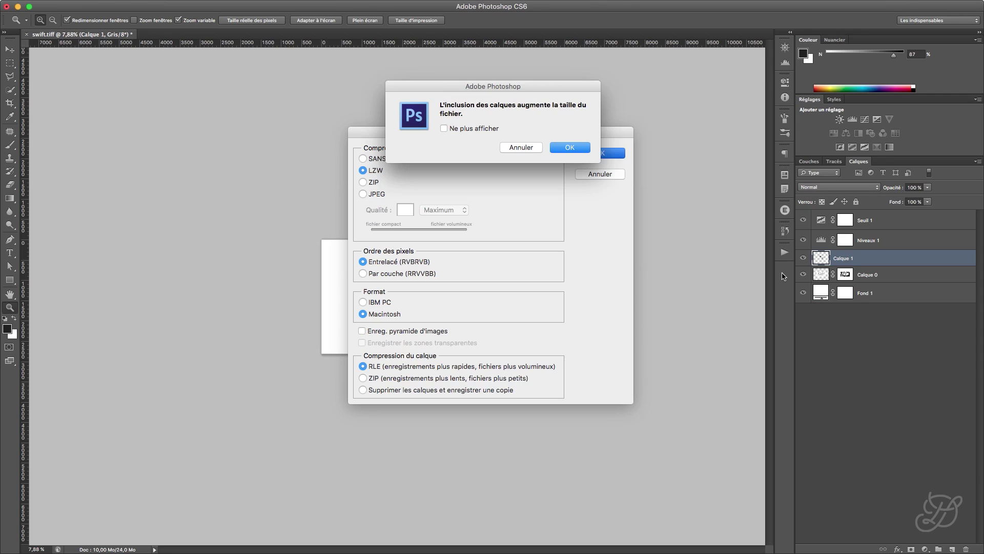
{"action": "key", "text": "Return"}
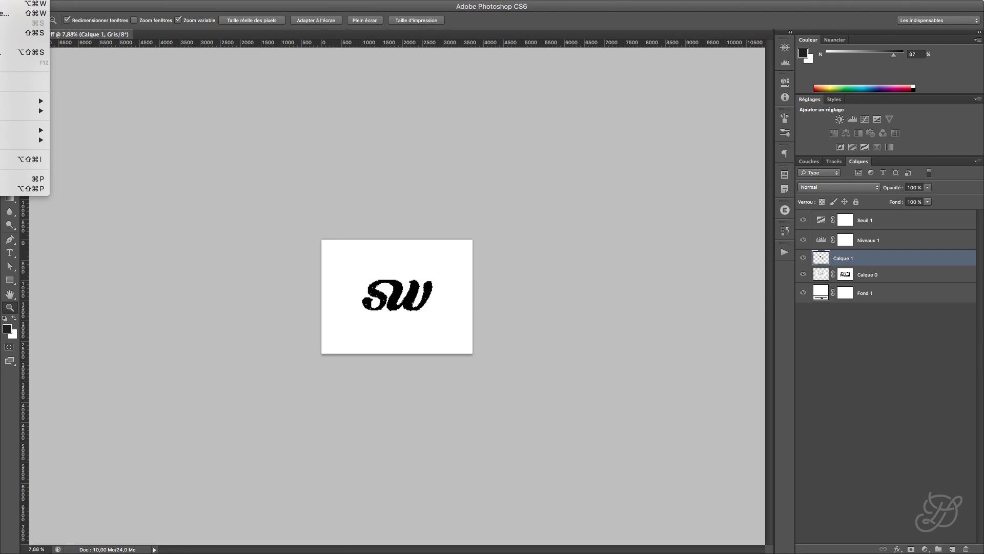
{"action": "left_click", "coordinate": [25, 179]}
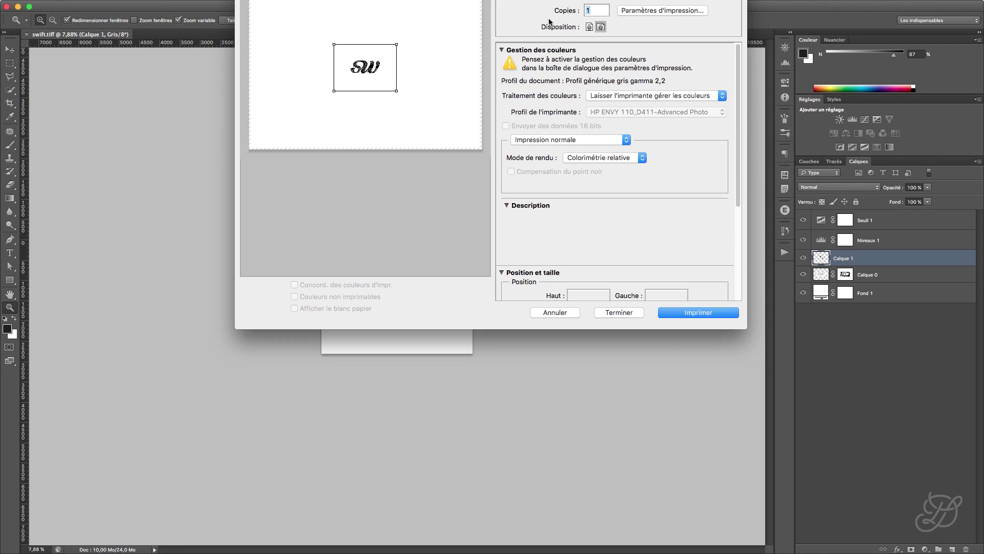
{"action": "left_click", "coordinate": [589, 27]}
{"action": "left_click", "coordinate": [601, 27]}
{"action": "left_click_drag", "start_coordinate": [397, 45], "coordinate": [455, 21]}
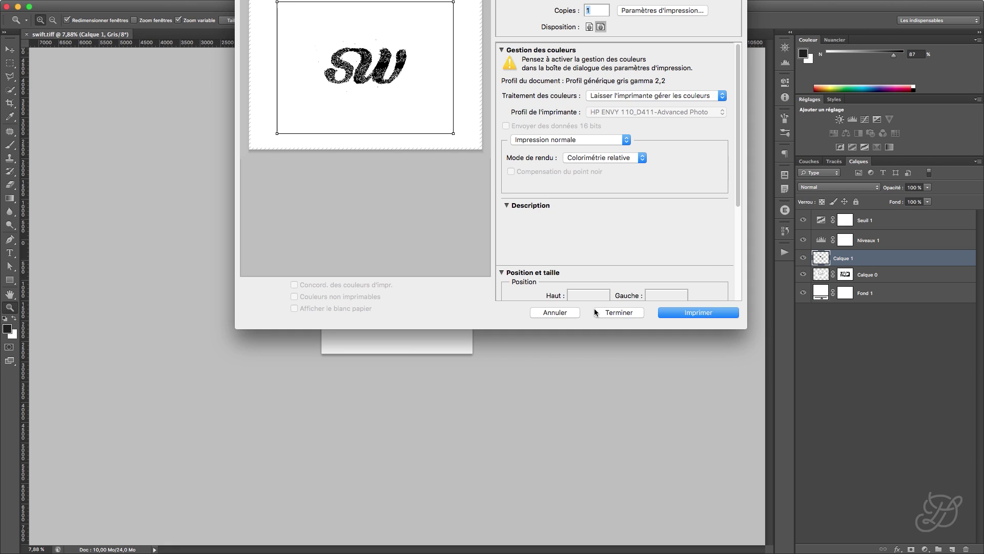
{"action": "left_click", "coordinate": [565, 312]}
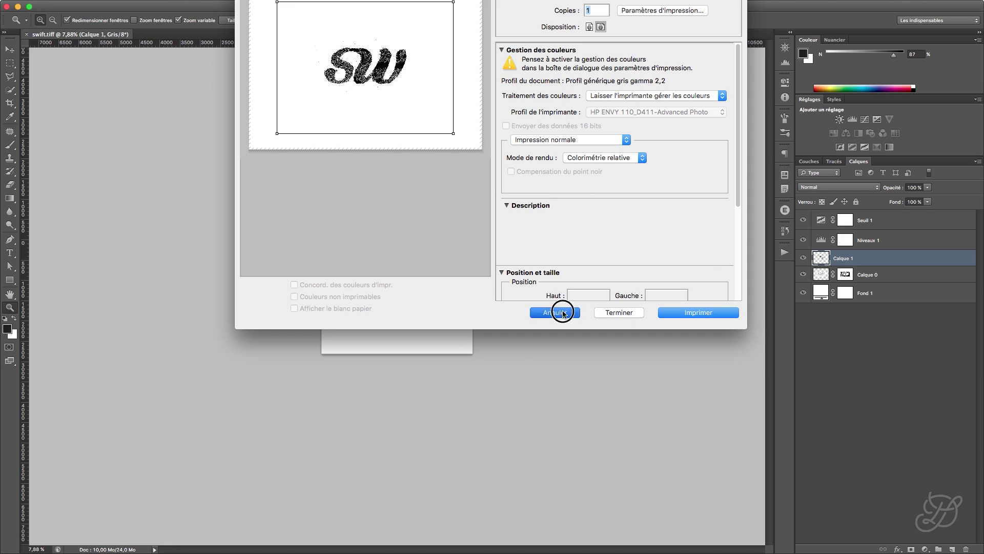
Group the layers from Seuil 1 through Calque 0 and set the group's opacity to 50%
{"action": "left_click", "coordinate": [903, 225]}
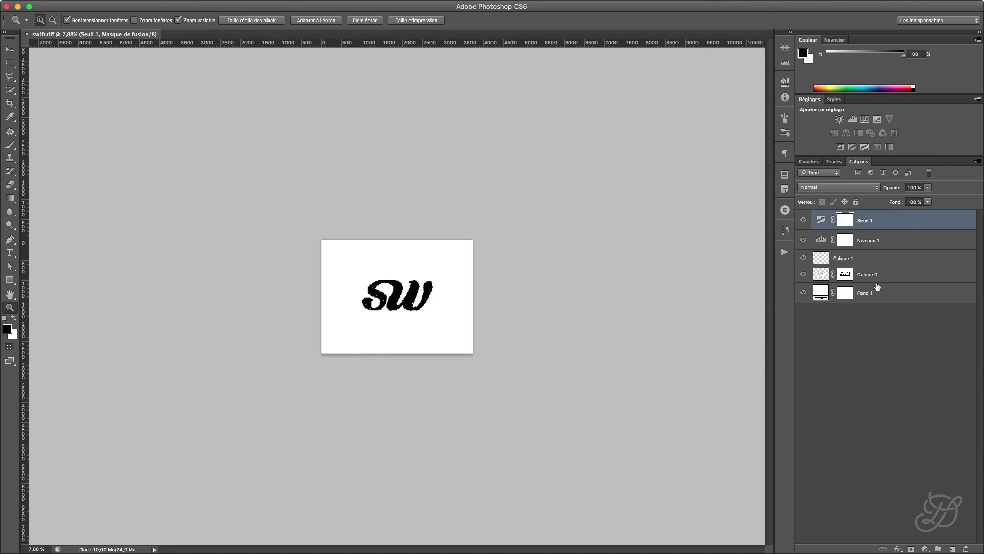
{"action": "left_click", "coordinate": [877, 277], "text": "shift"}
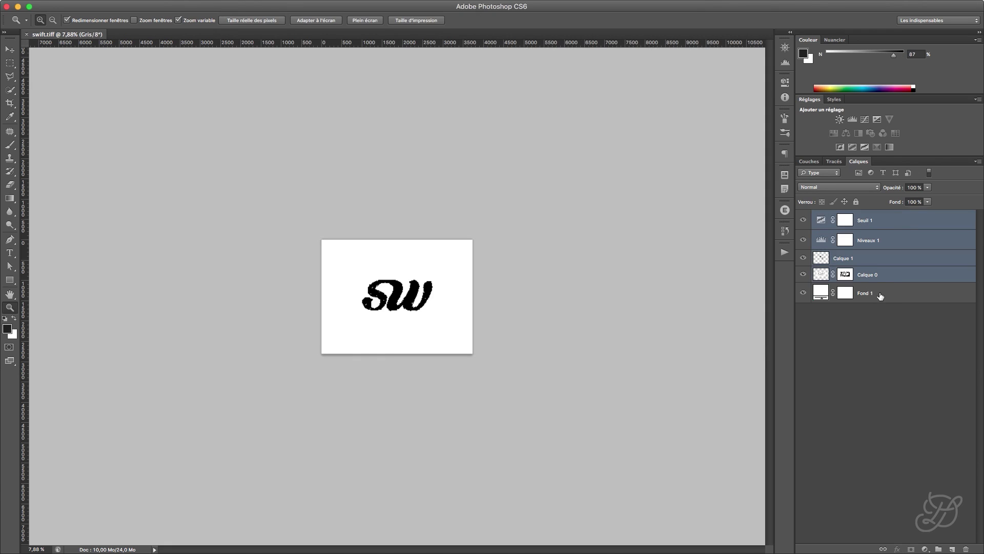
{"action": "key", "text": "super+g"}
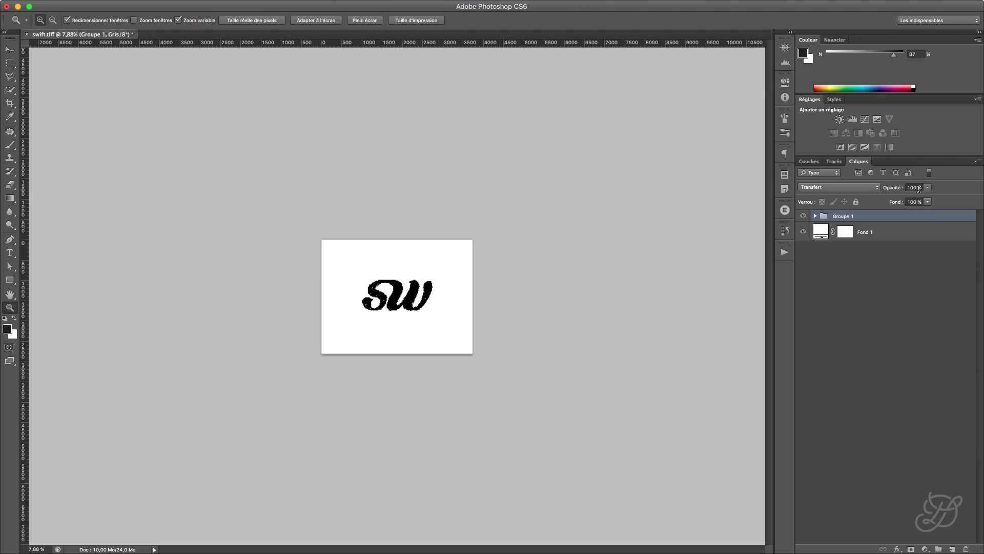
{"action": "key", "text": "Return"}
{"action": "type", "text": "50"}
{"action": "key", "text": "Return"}
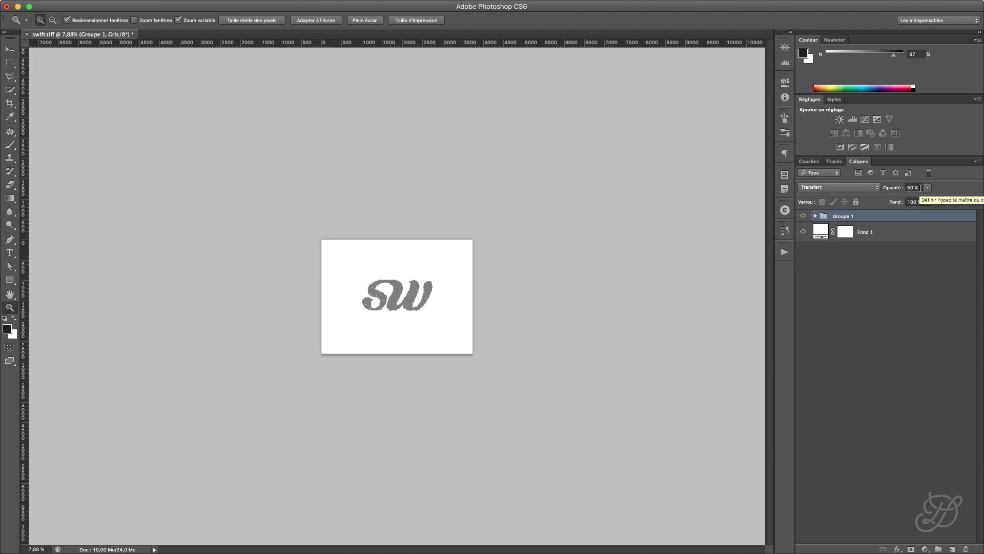
In the print settings, enlarge the artwork to about 279% (about 22 × 16.6 cm) and centre it on the page
{"action": "left_click", "coordinate": [10, 0]}
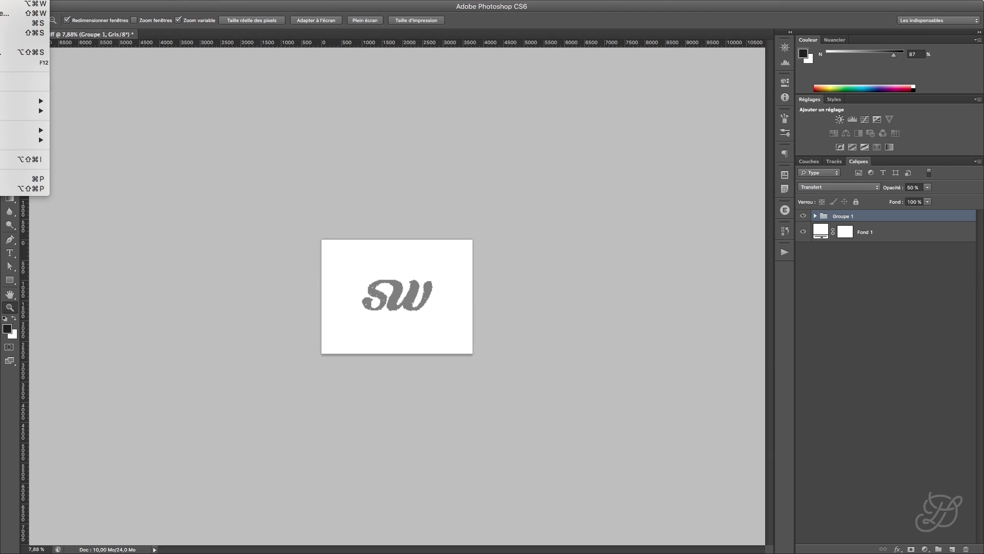
{"action": "left_click", "coordinate": [25, 178]}
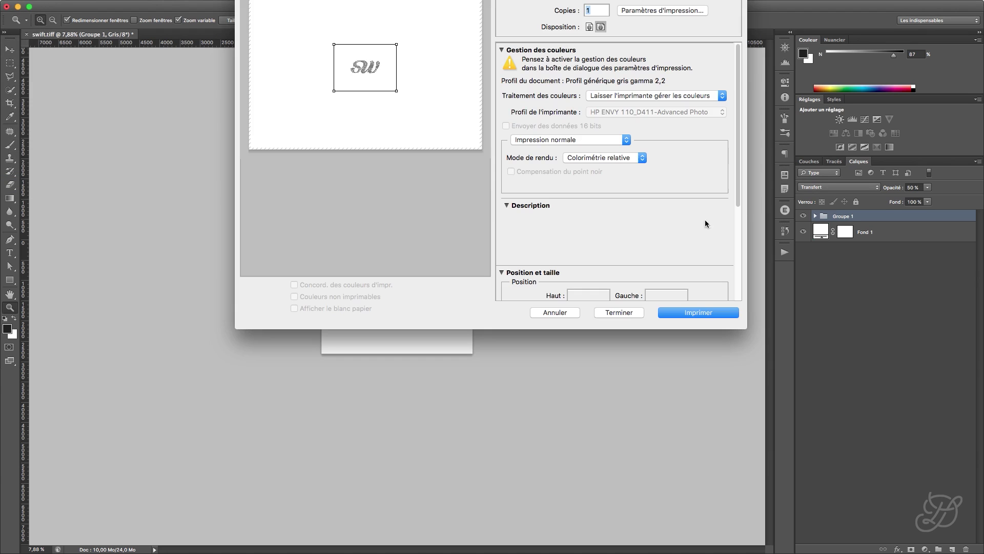
{"action": "left_click", "coordinate": [397, 44]}
{"action": "left_click_drag", "start_coordinate": [397, 44], "coordinate": [453, 9]}
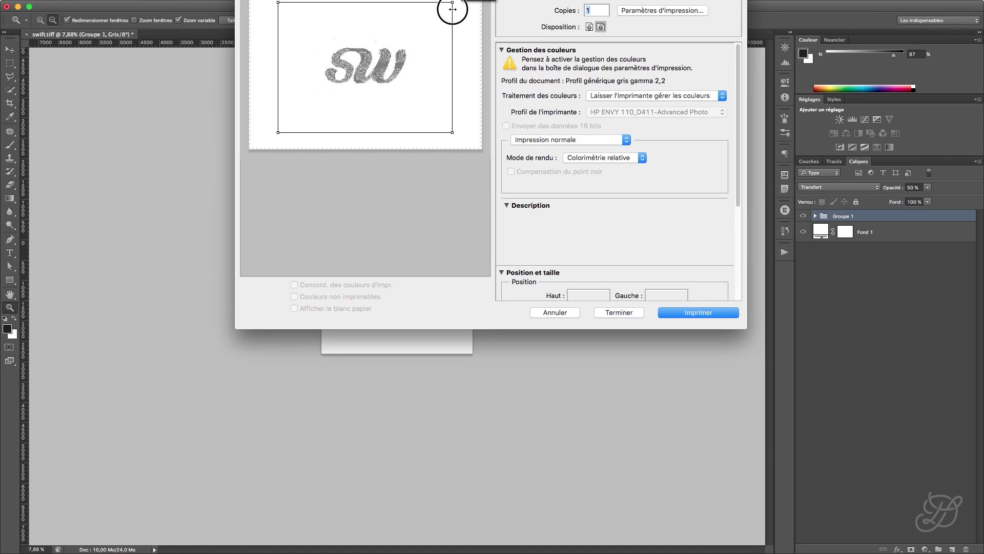
{"action": "left_click_drag", "start_coordinate": [391, 81], "coordinate": [384, 83]}
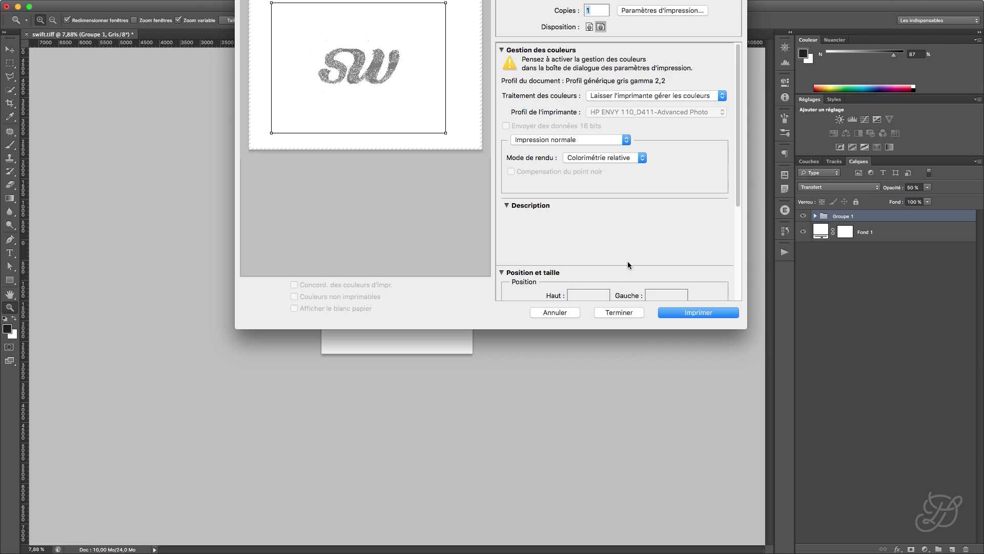
{"action": "scroll", "coordinate": [628, 262], "scroll_direction": "down", "scroll_amount": 5}
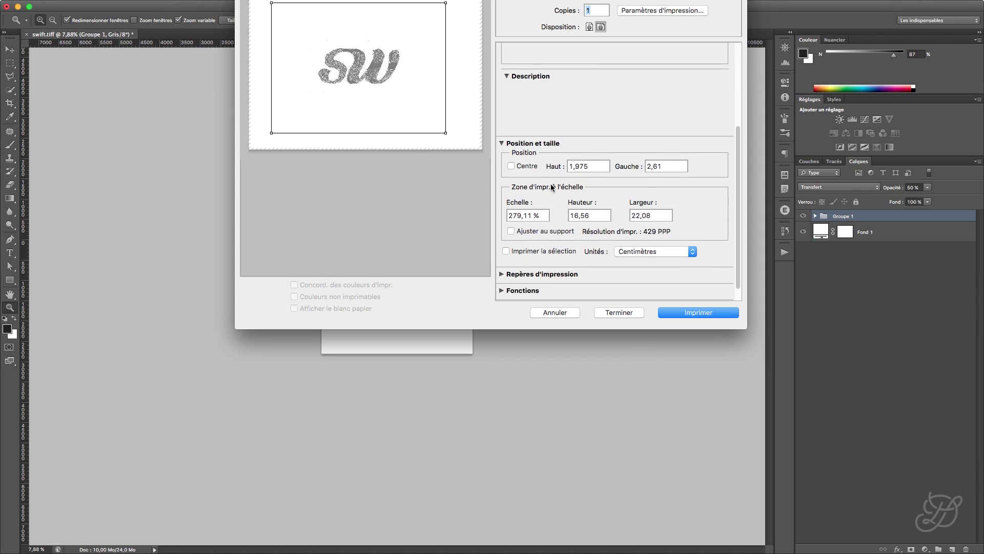
{"action": "left_click", "coordinate": [525, 166]}
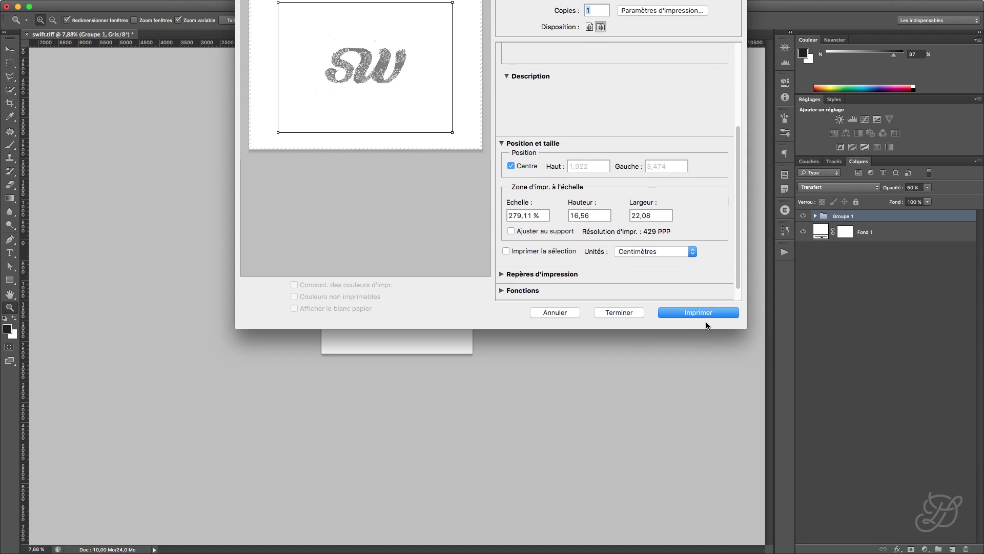